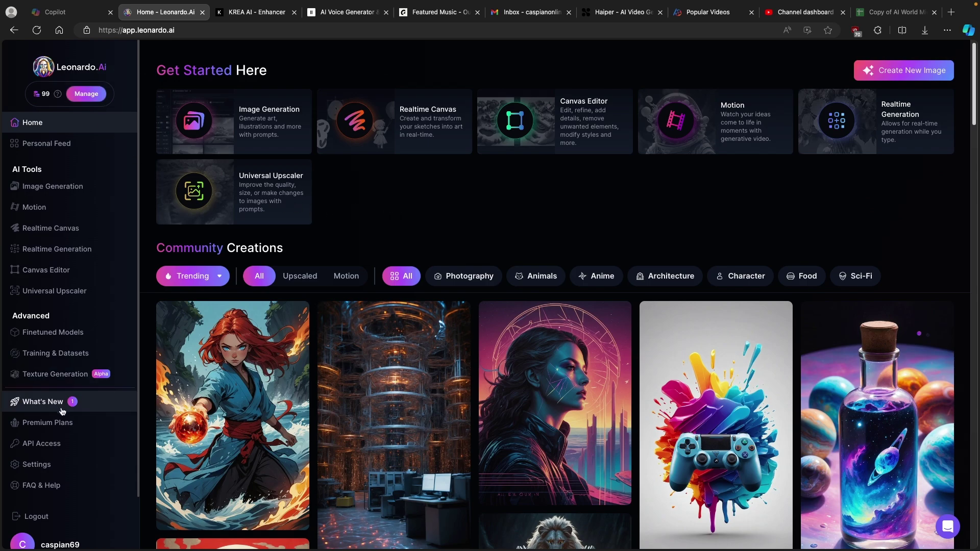
Review the paid subscription plans and the free plan's 150 daily tokens, then return to the dashboard.
click(48, 422)
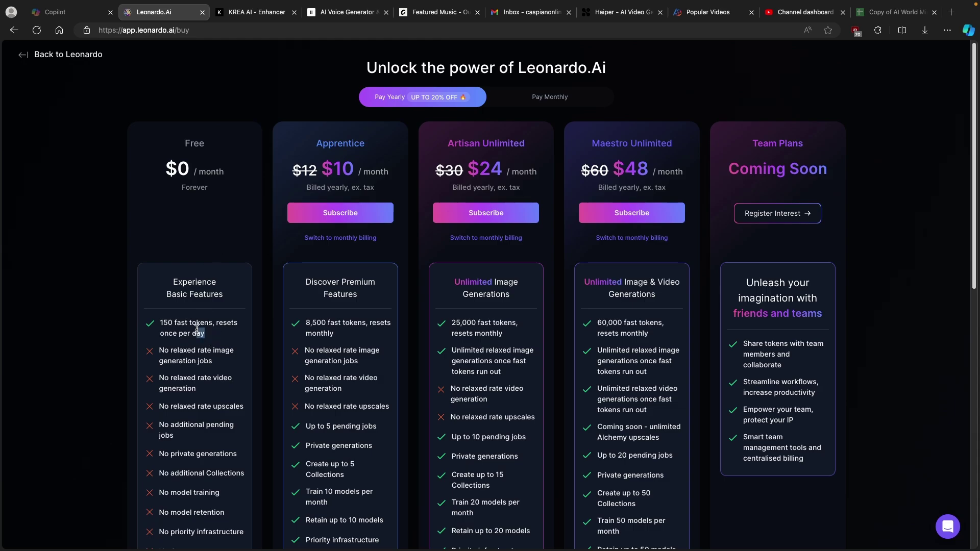
drag(206, 333, 163, 322)
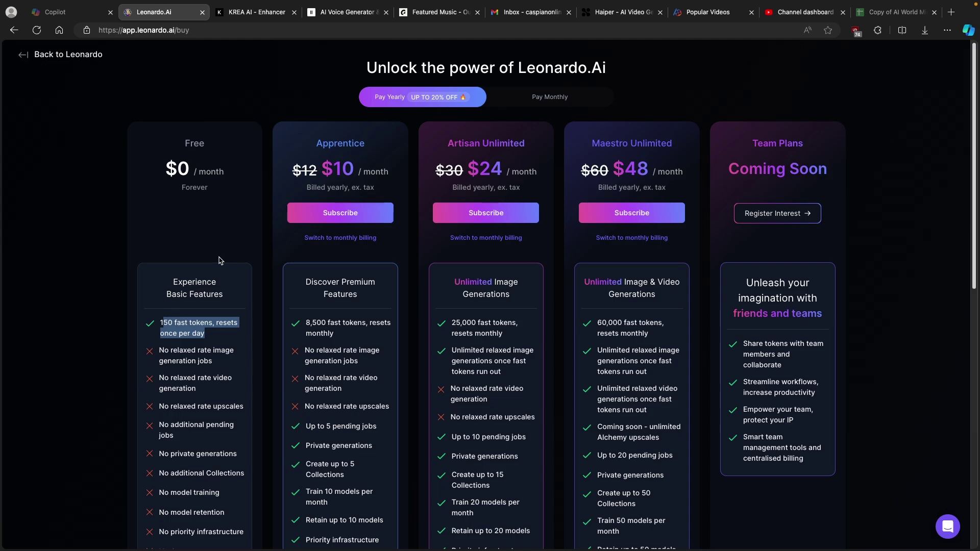
click(62, 56)
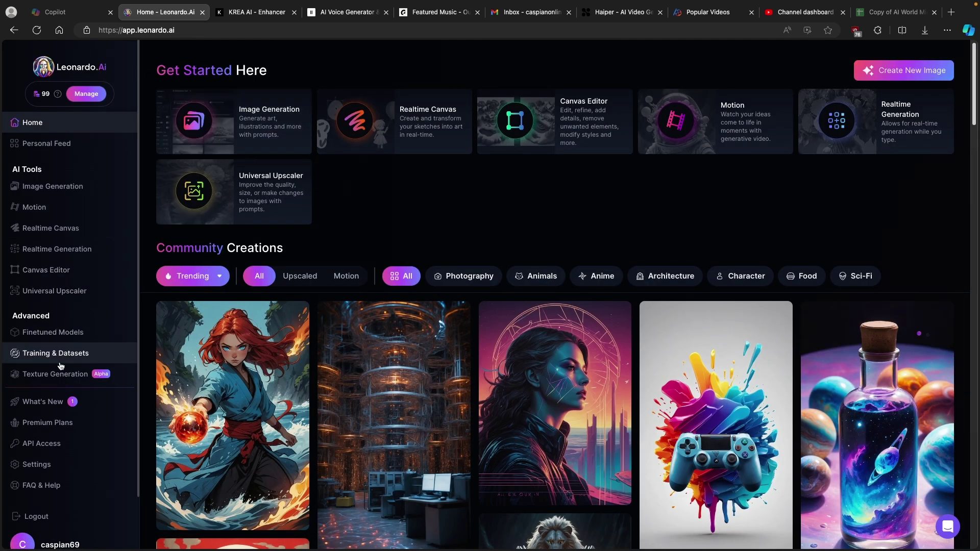
Load the Minecraft prompt in AI Image Generation, try Leonardo Lightning XL, then keep AlbedoBase XL.
click(97, 187)
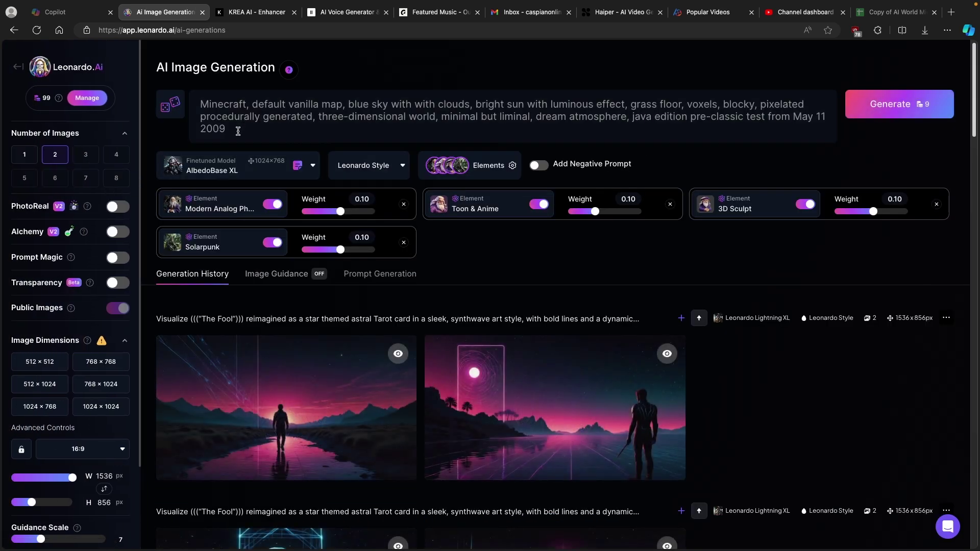
drag(245, 130, 200, 104)
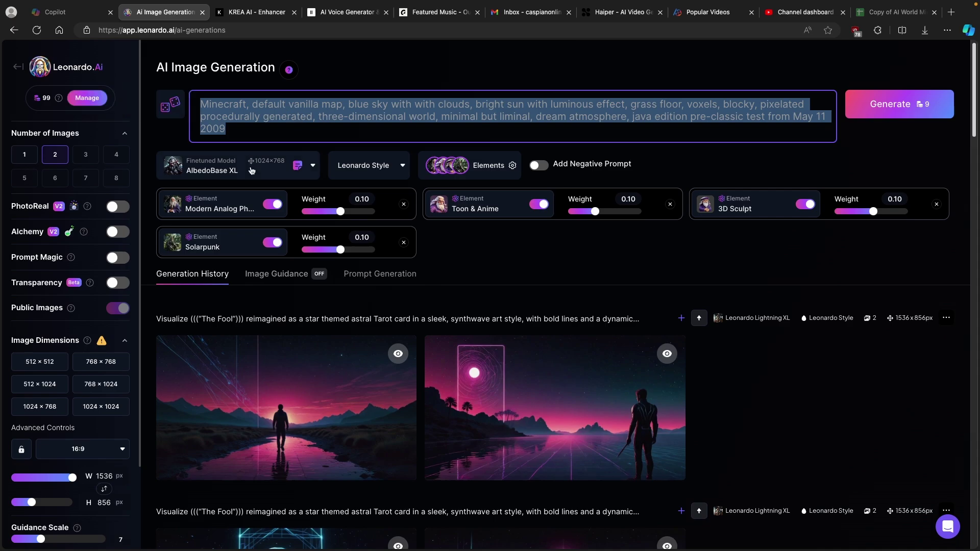
click(231, 171)
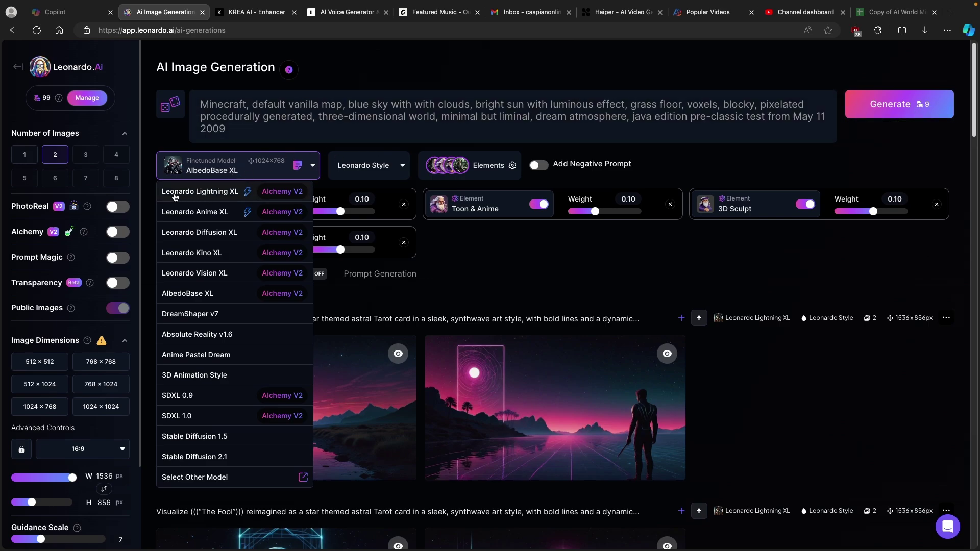
click(211, 192)
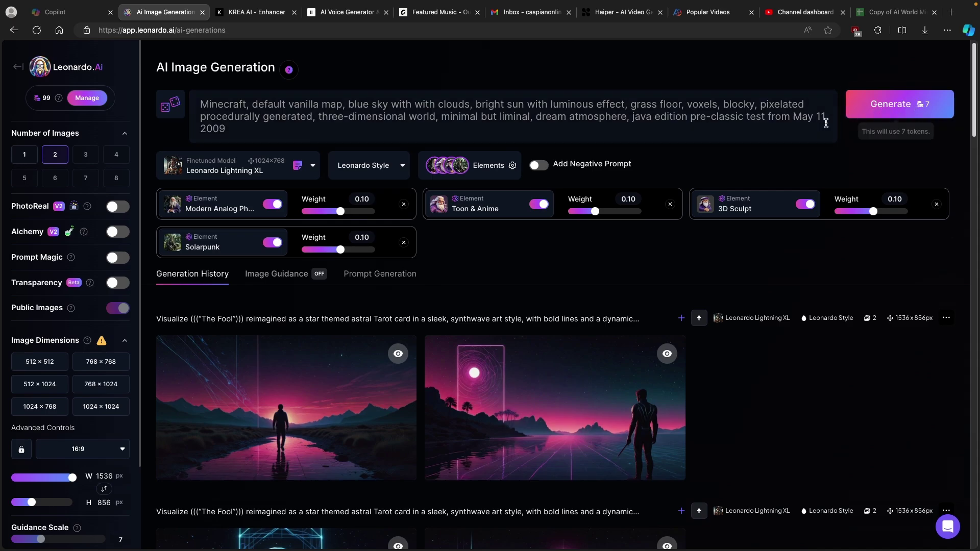
click(268, 170)
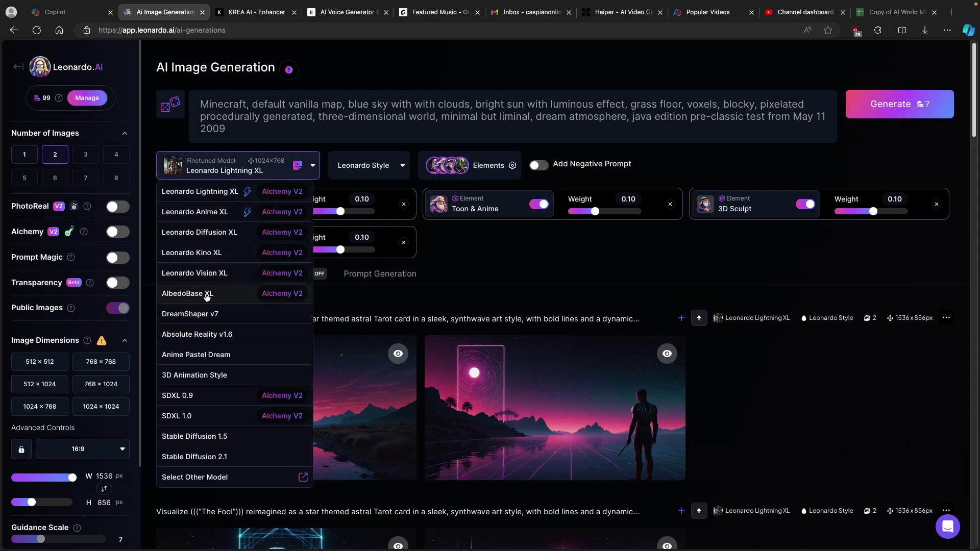
click(204, 292)
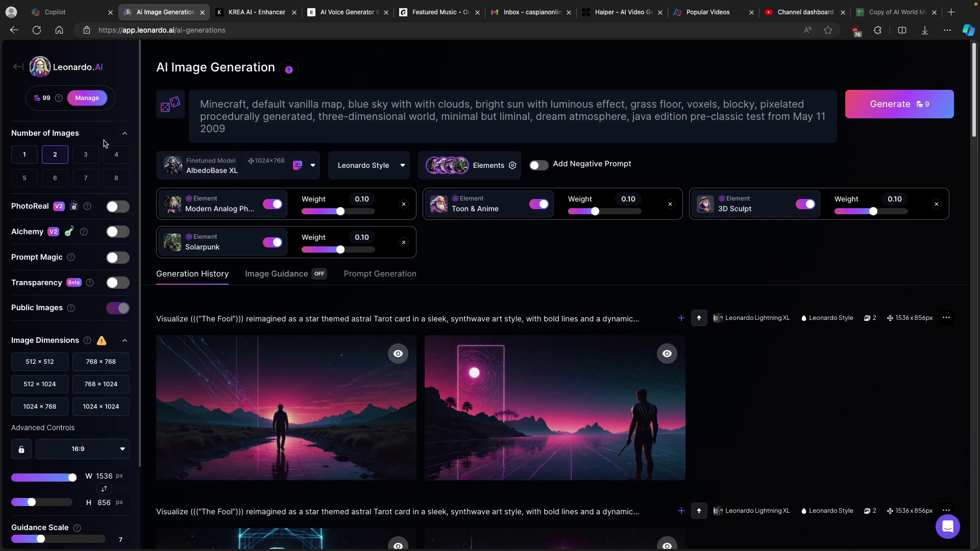
scroll(105, 455, down, 1)
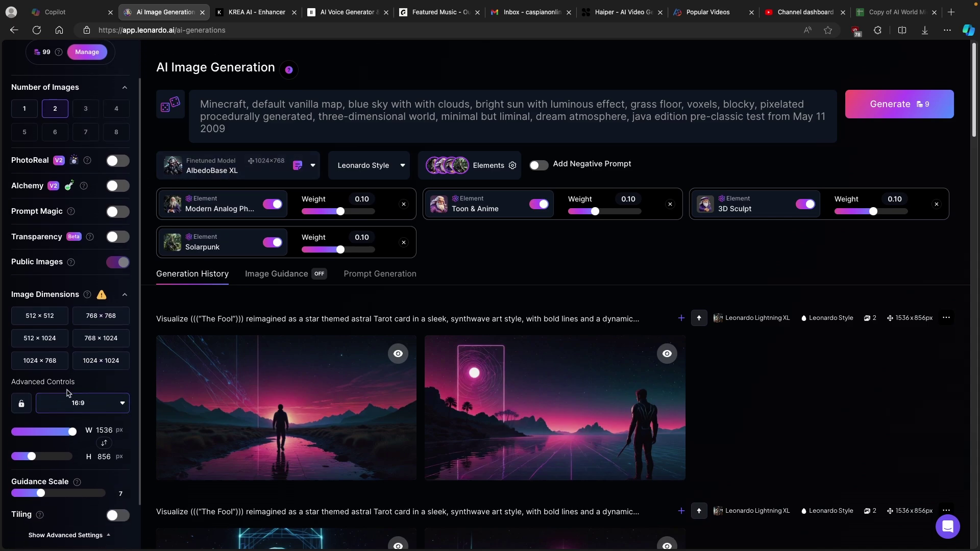
click(98, 406)
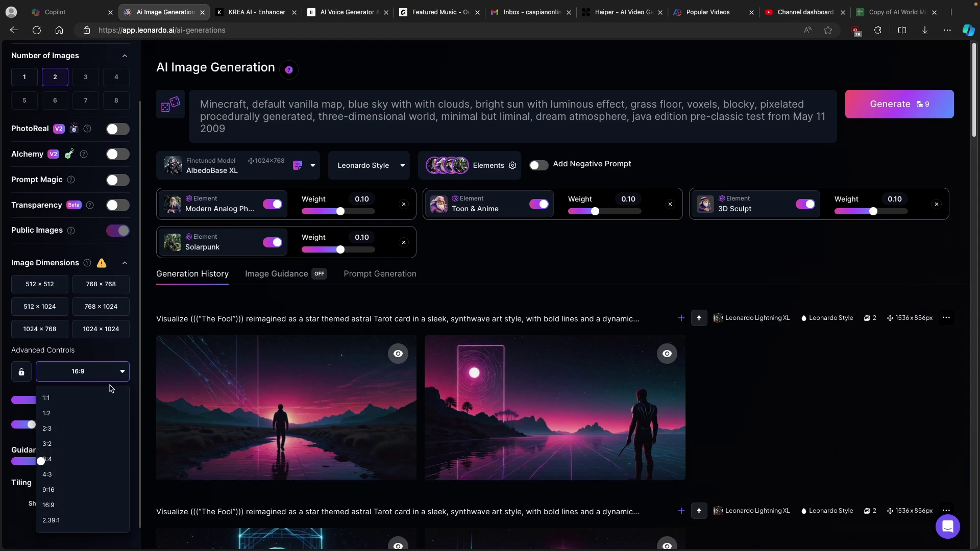
click(110, 335)
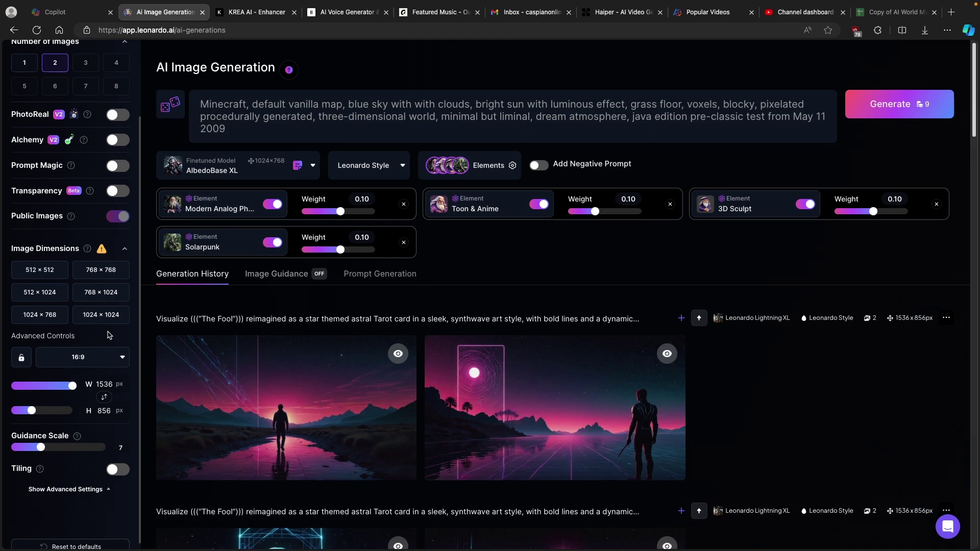
click(109, 355)
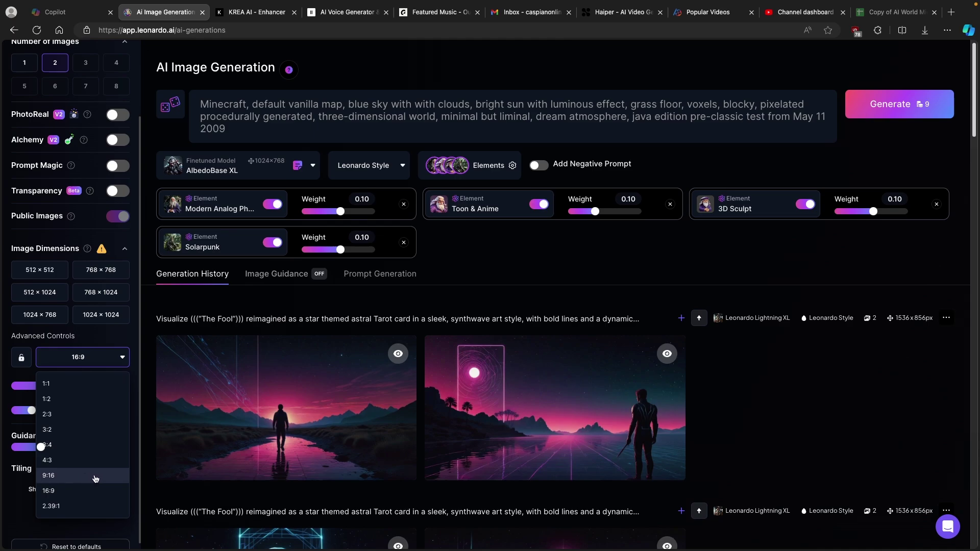
click(113, 341)
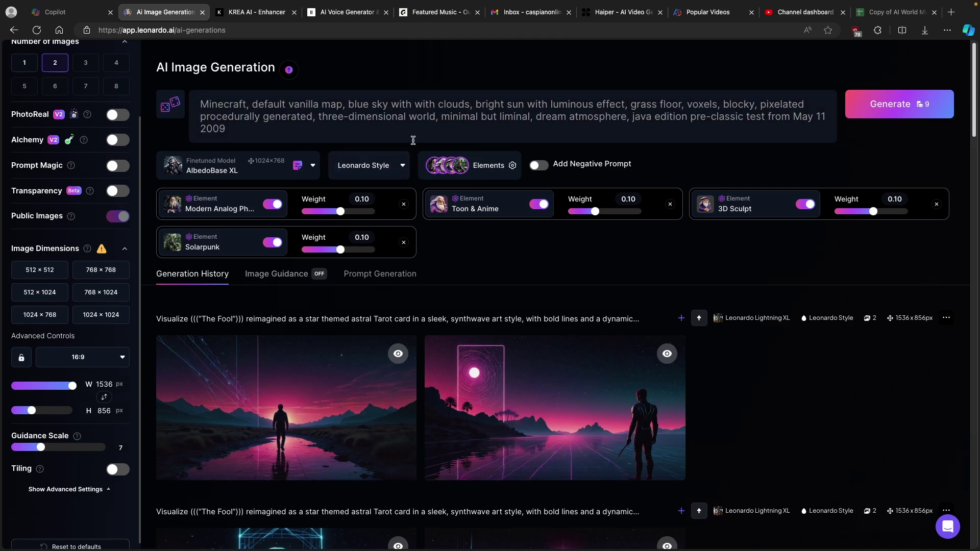
click(482, 164)
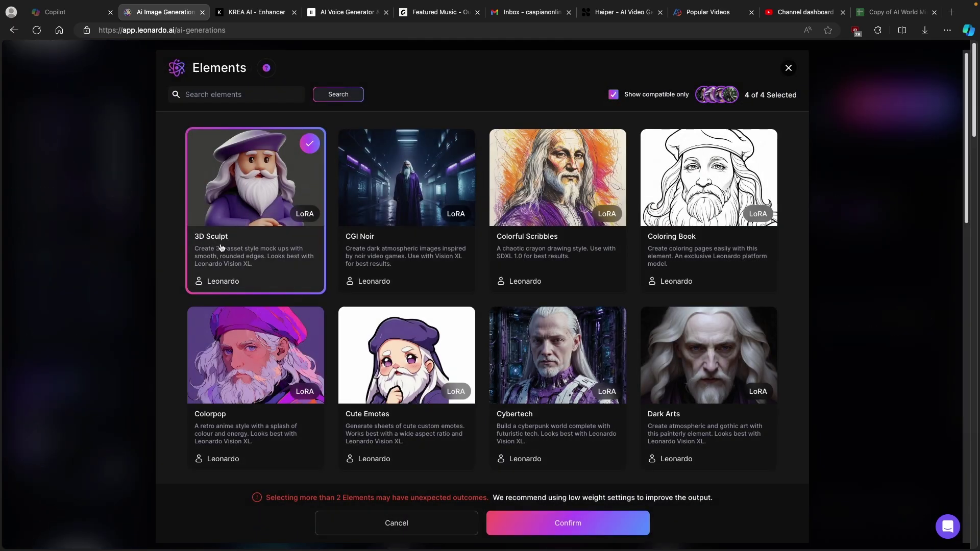
scroll(247, 246, down, 5)
scroll(249, 223, down, 5)
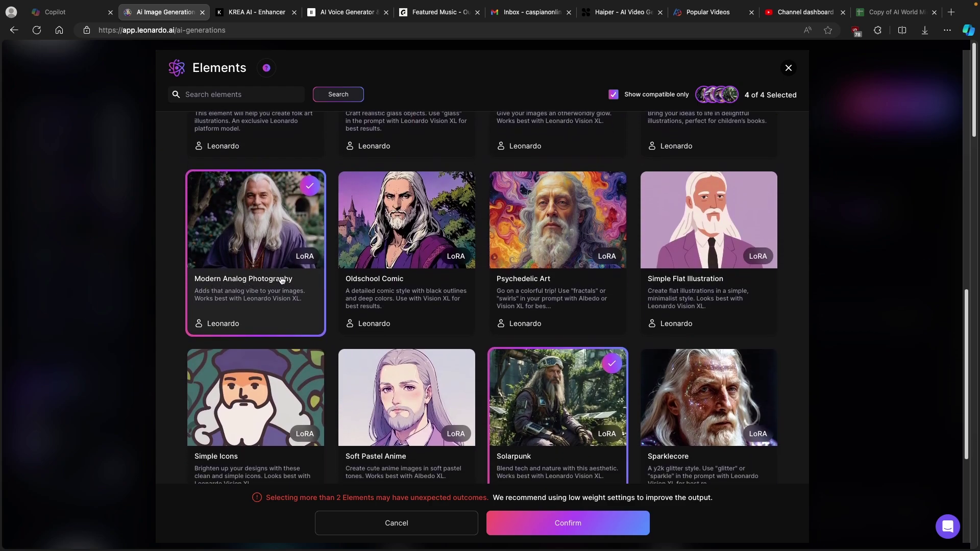
scroll(284, 279, down, 3)
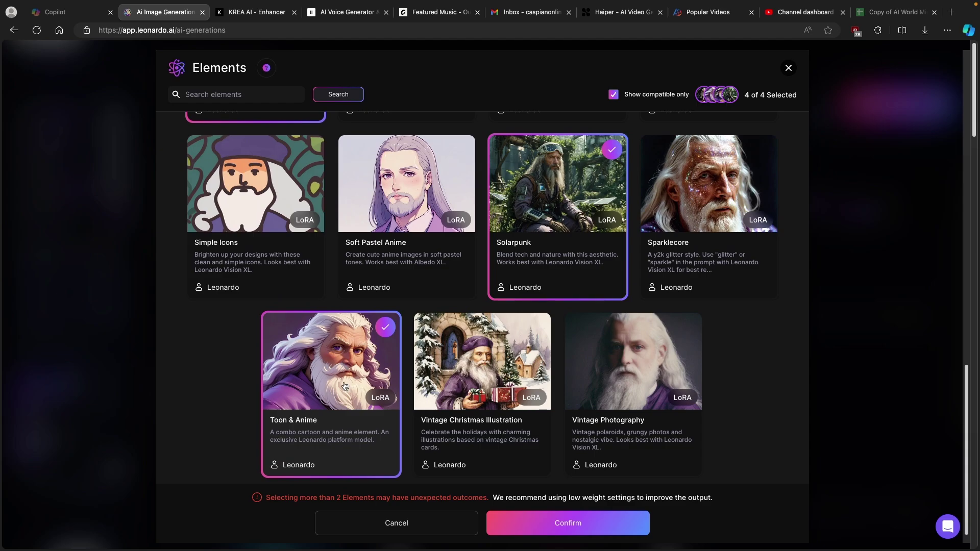
click(567, 522)
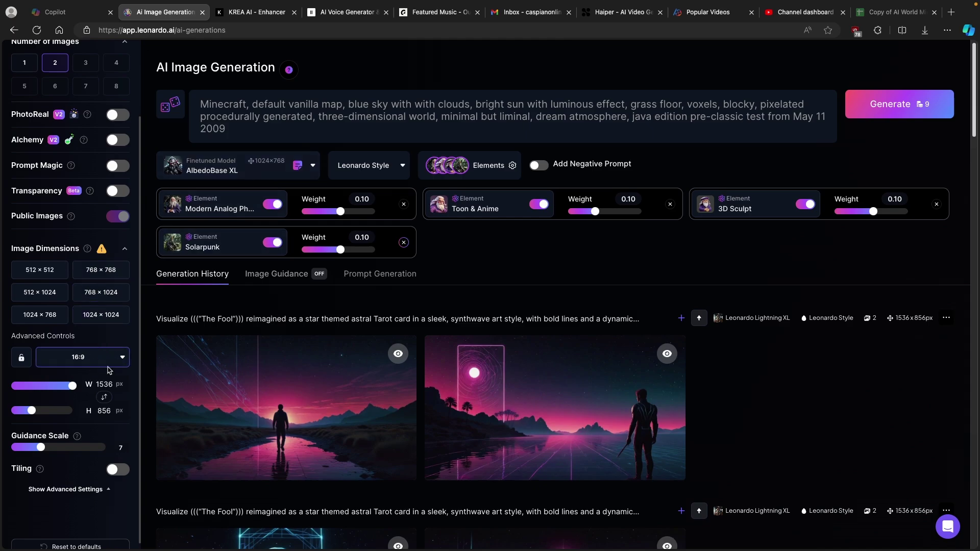
Generate two 1536×856 Minecraft voxel landscapes with AlbedoBase XL and look over the results.
click(881, 114)
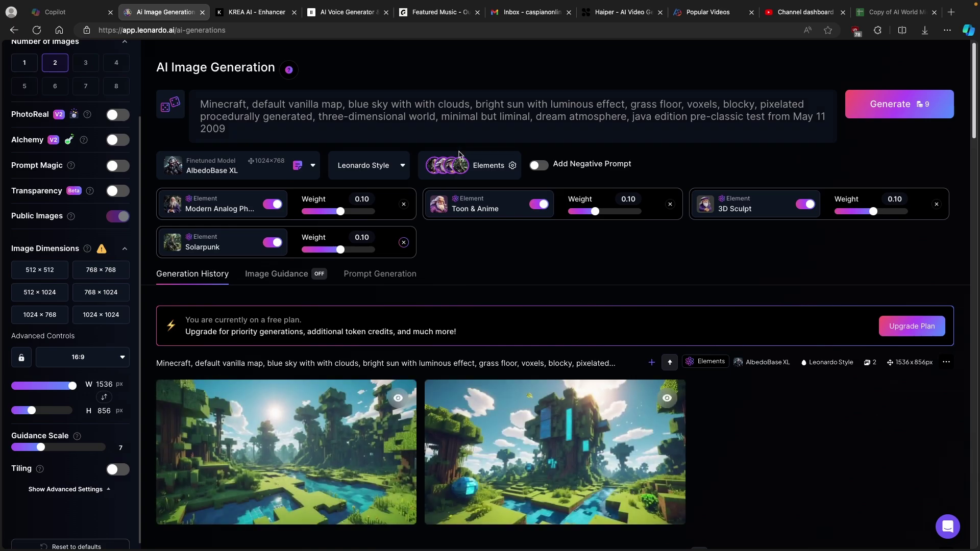
scroll(488, 330, down, 2)
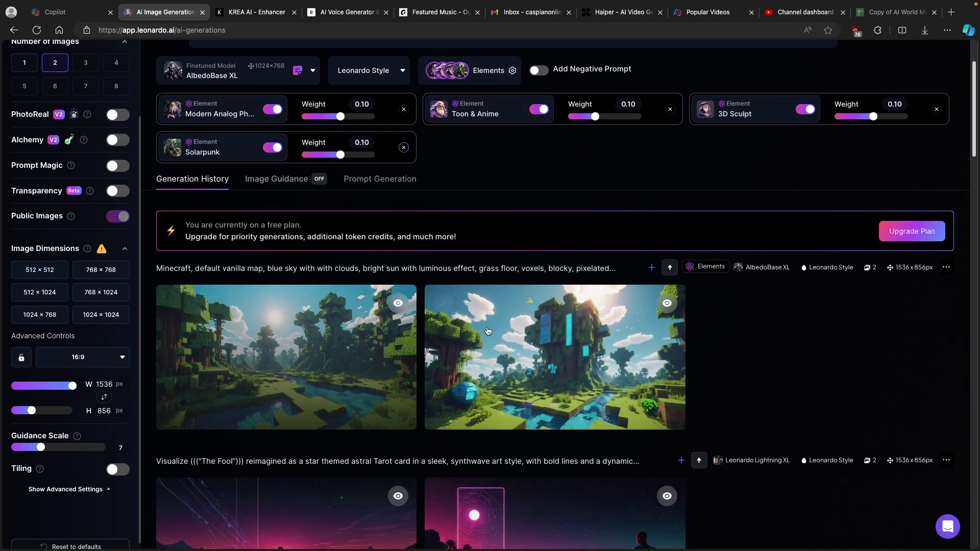
mouse_move(488, 334)
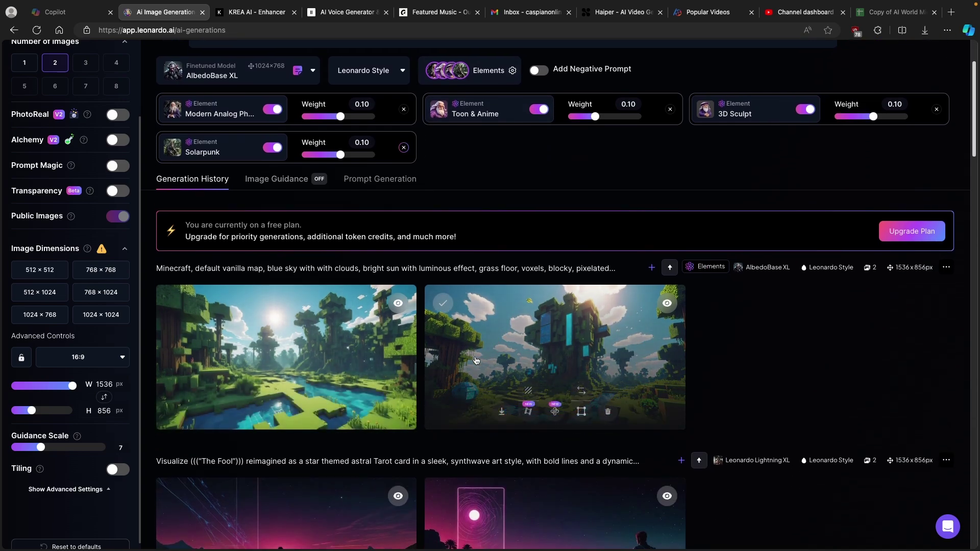
Download the first Minecraft landscape as a JPG and switch to the KREA AI home page.
click(346, 350)
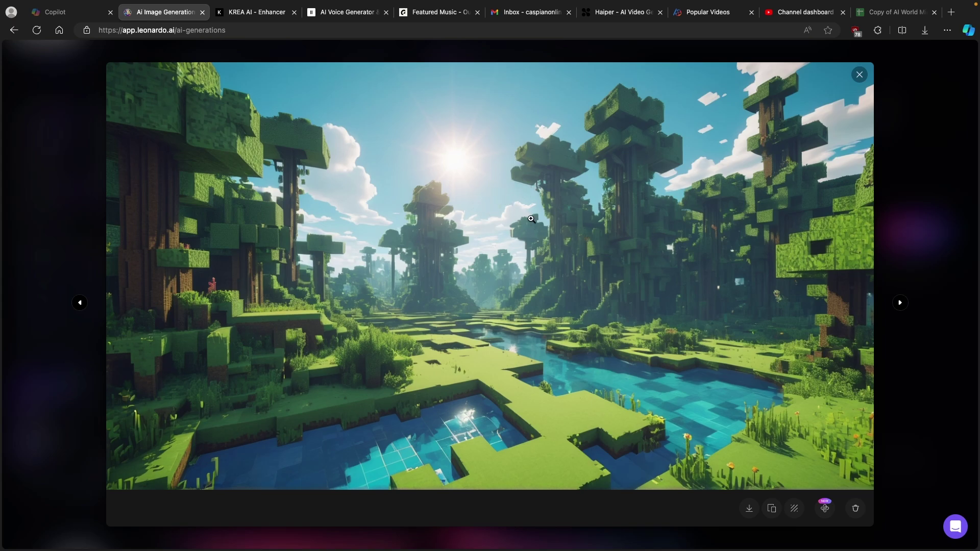
click(749, 508)
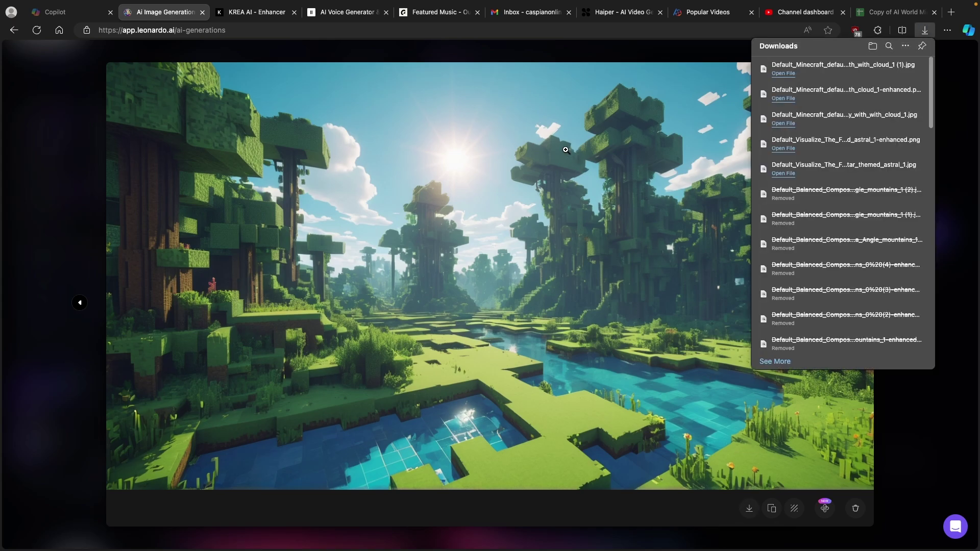
click(255, 12)
click(233, 29)
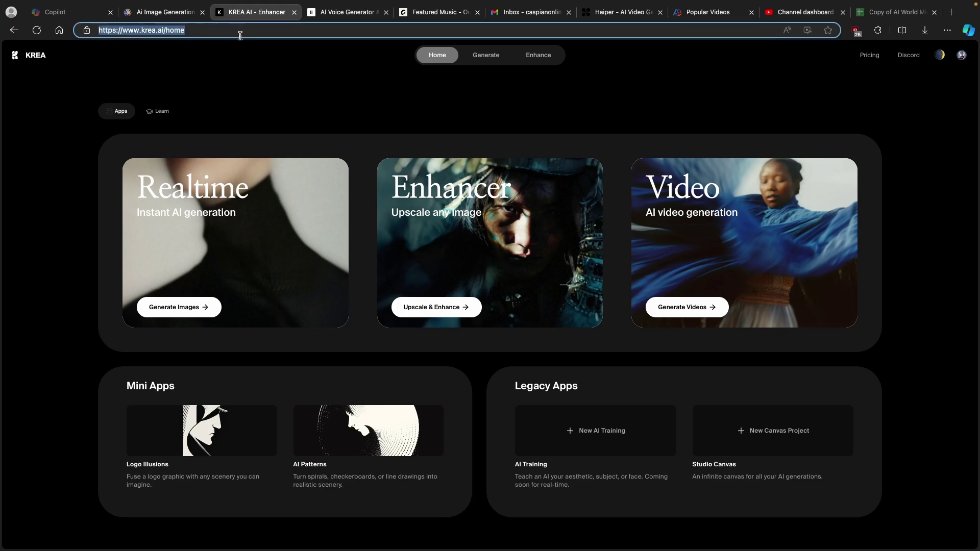
Upload the first downloaded Minecraft landscape JPG into KREA's Enhancer.
click(262, 56)
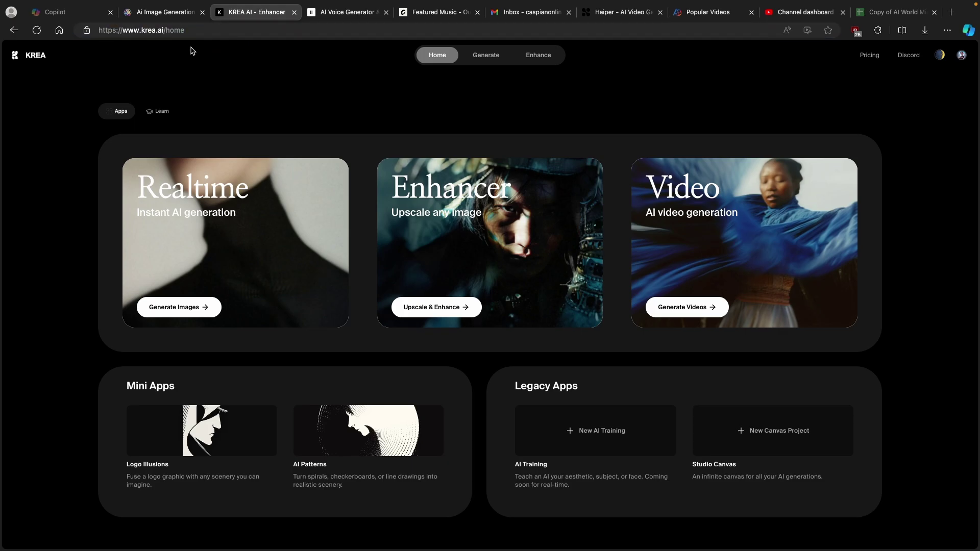
click(486, 194)
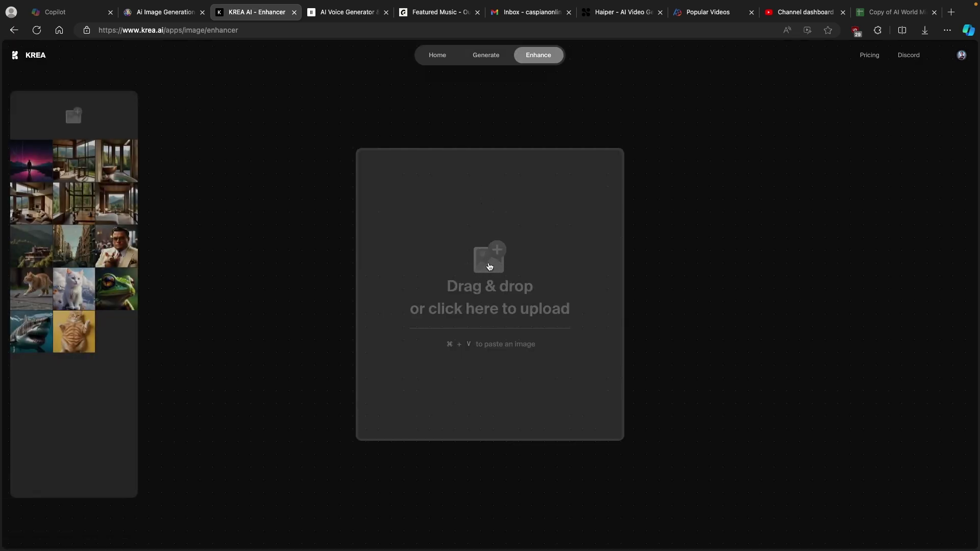
click(489, 266)
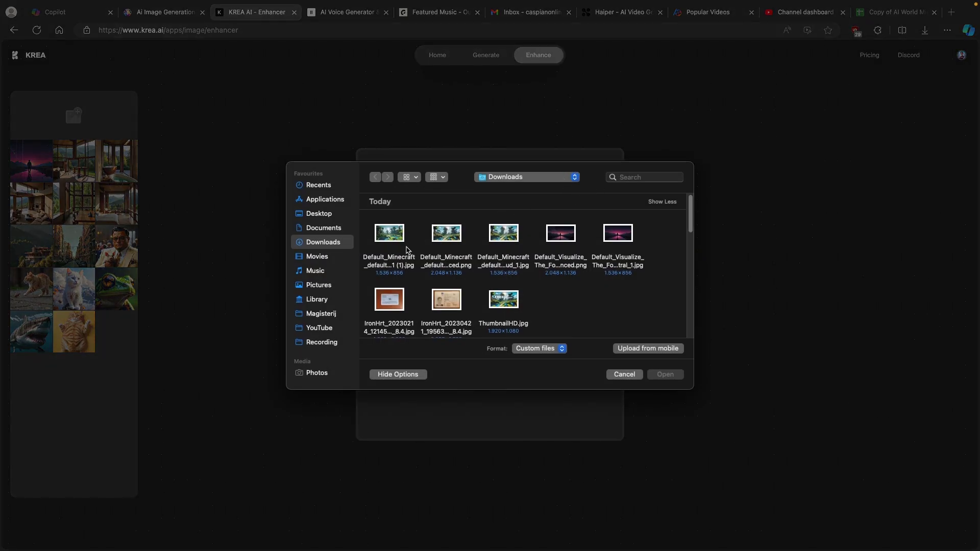
click(389, 240)
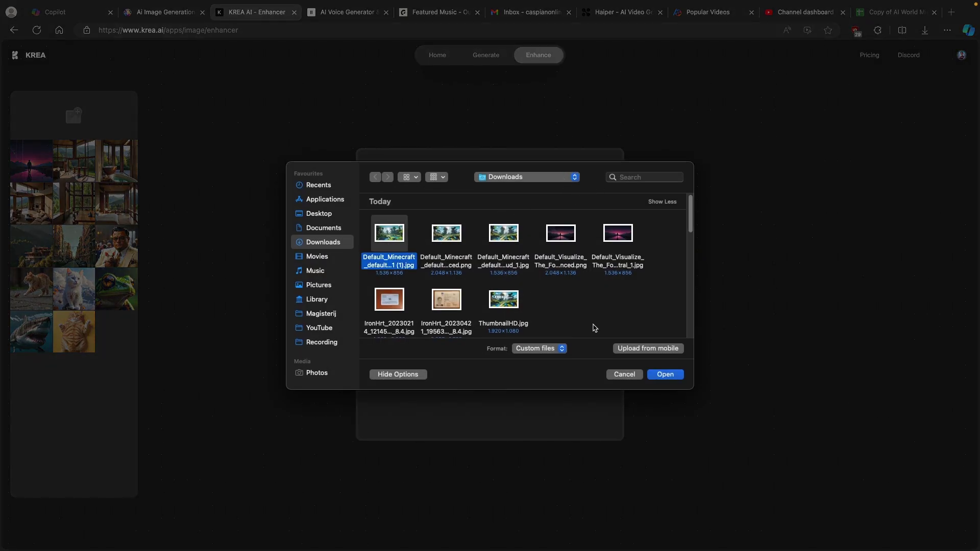
click(663, 374)
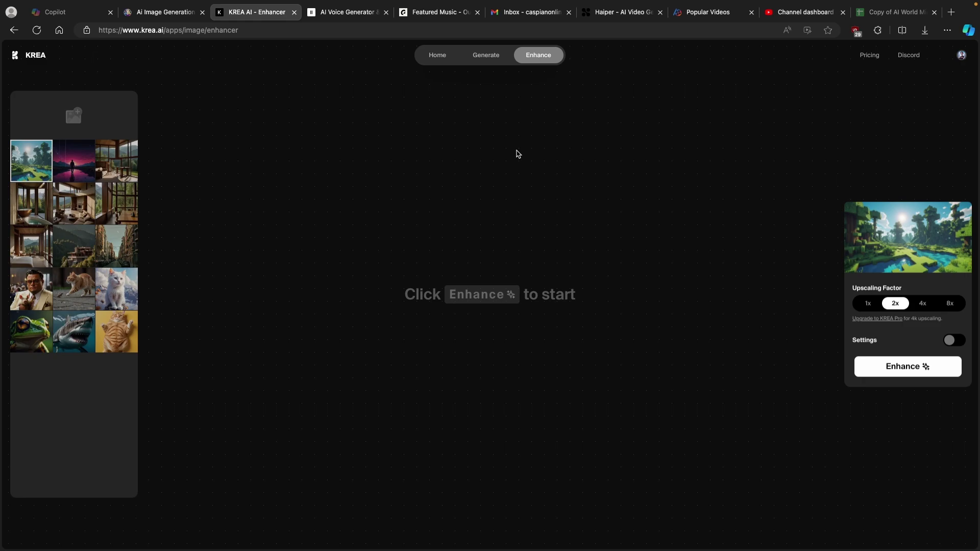
Check the free usage allowance, then enable advanced enhancement settings, keeping the Default preset.
click(960, 55)
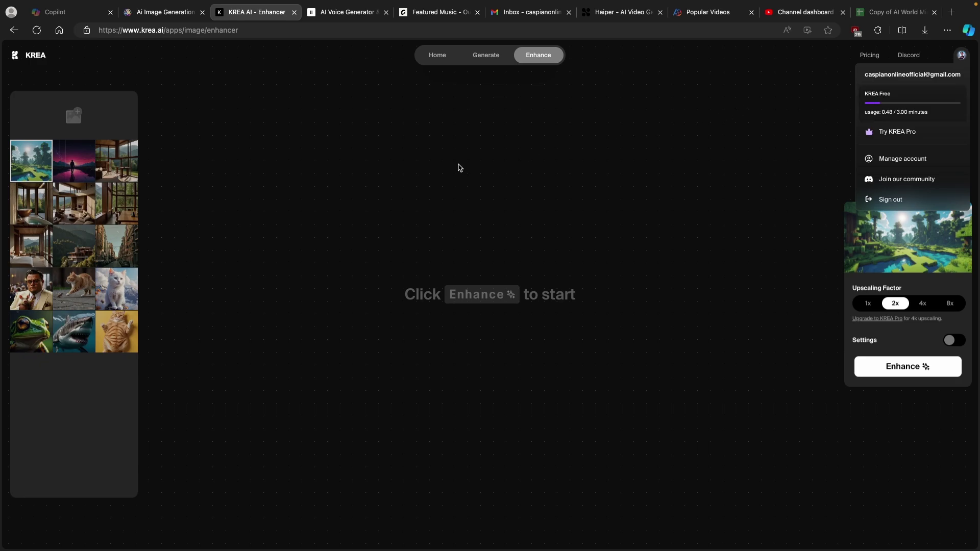
click(458, 167)
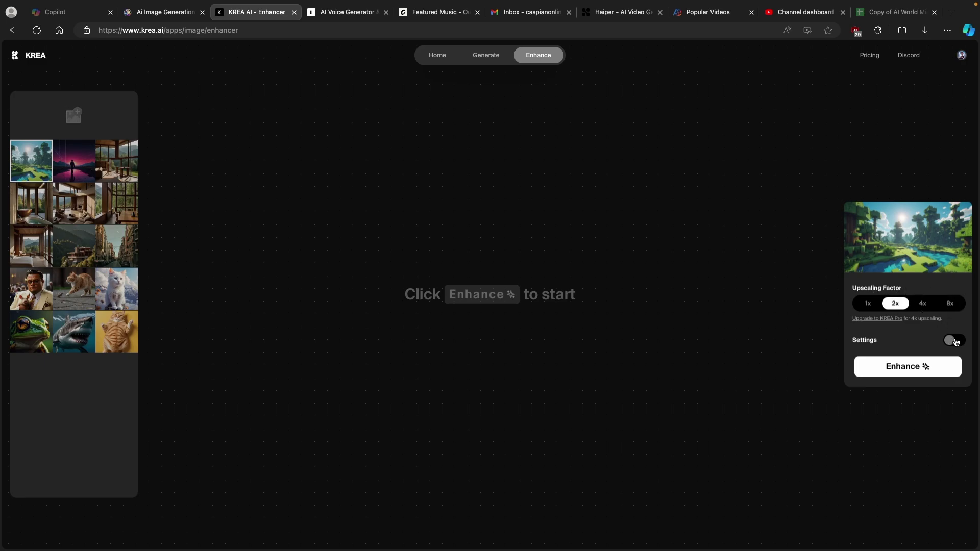
click(953, 341)
scroll(922, 300, down, 3)
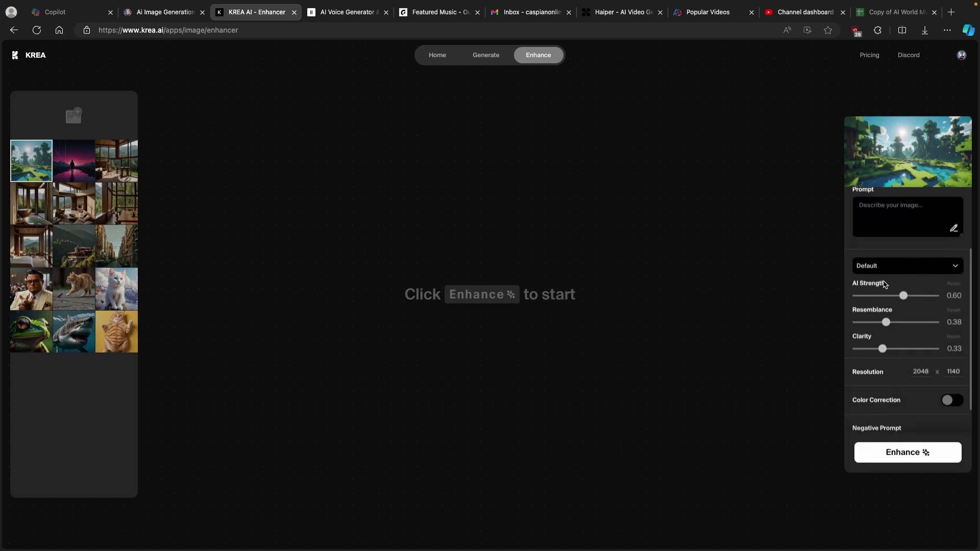
click(891, 269)
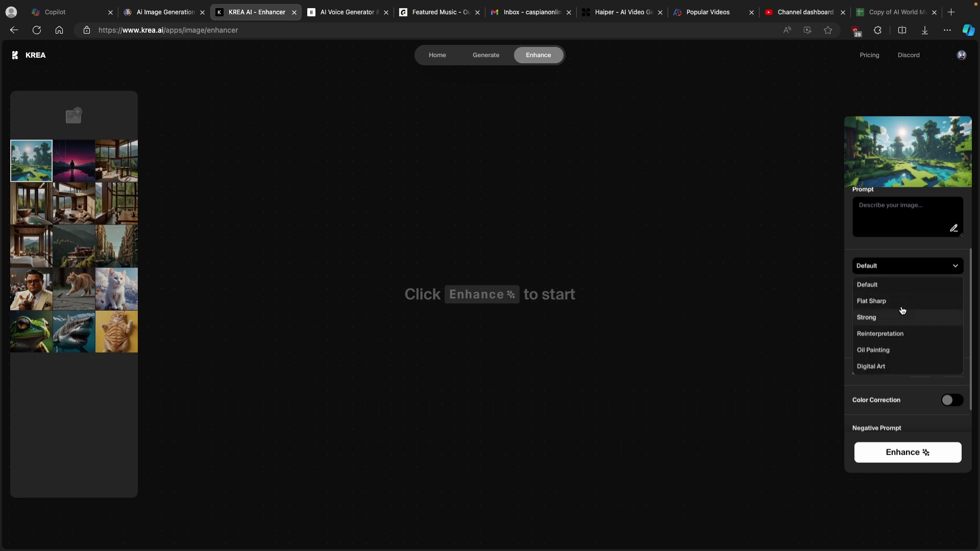
scroll(902, 316, down, 1)
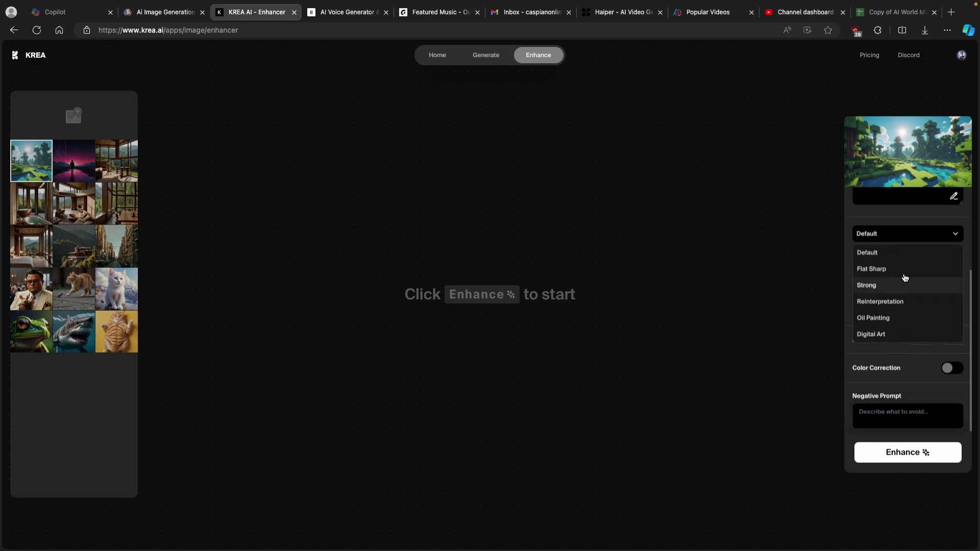
click(894, 235)
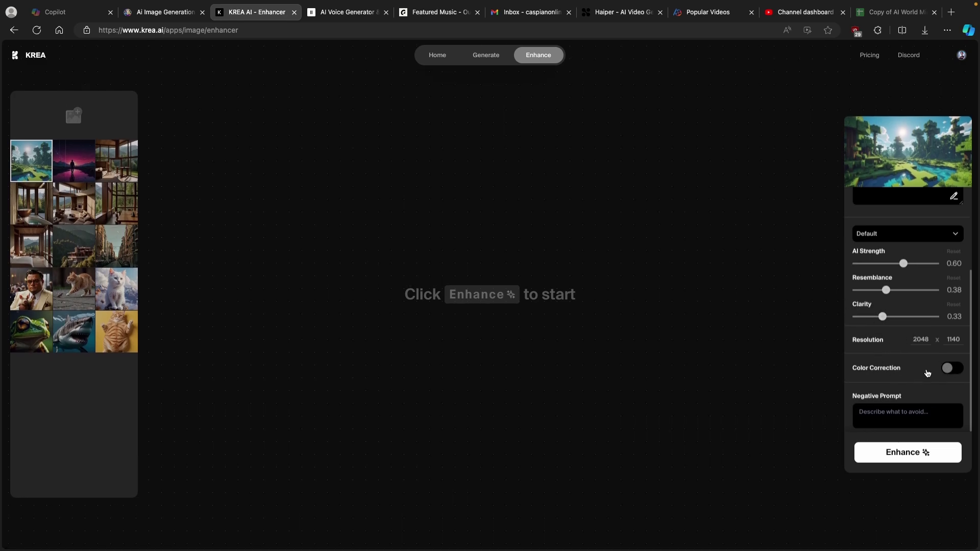
scroll(922, 376, up, 3)
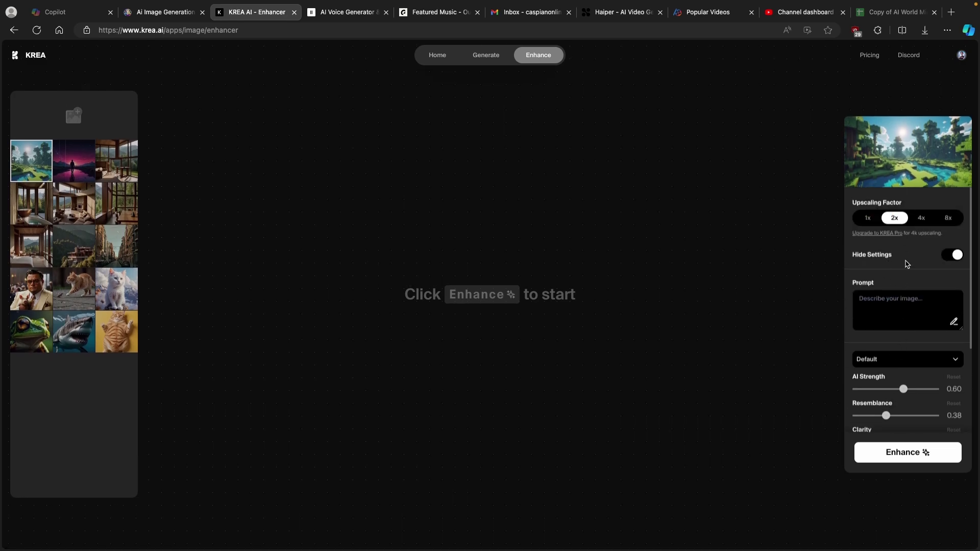
scroll(906, 263, down, 3)
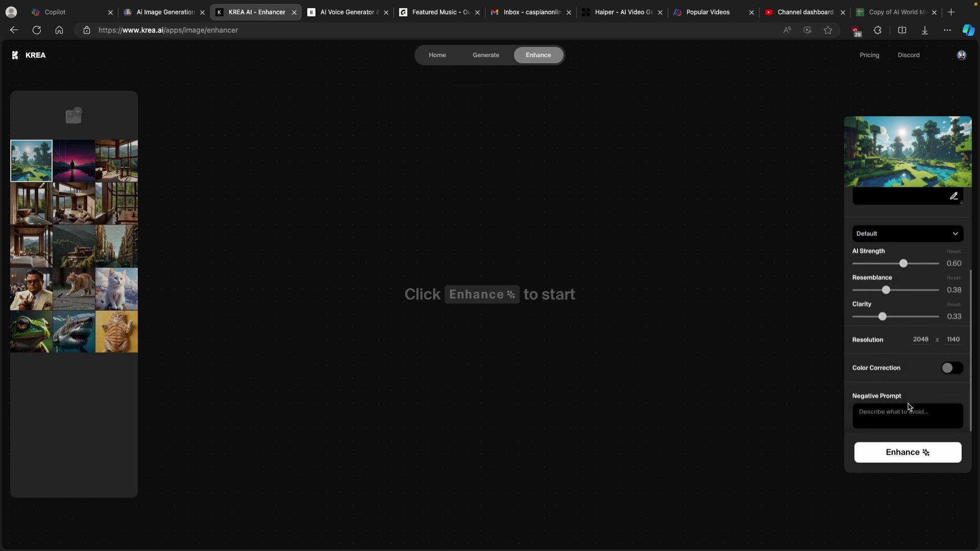
Enhance the Minecraft landscape 2x and slide the divider to compare it with the original.
click(907, 459)
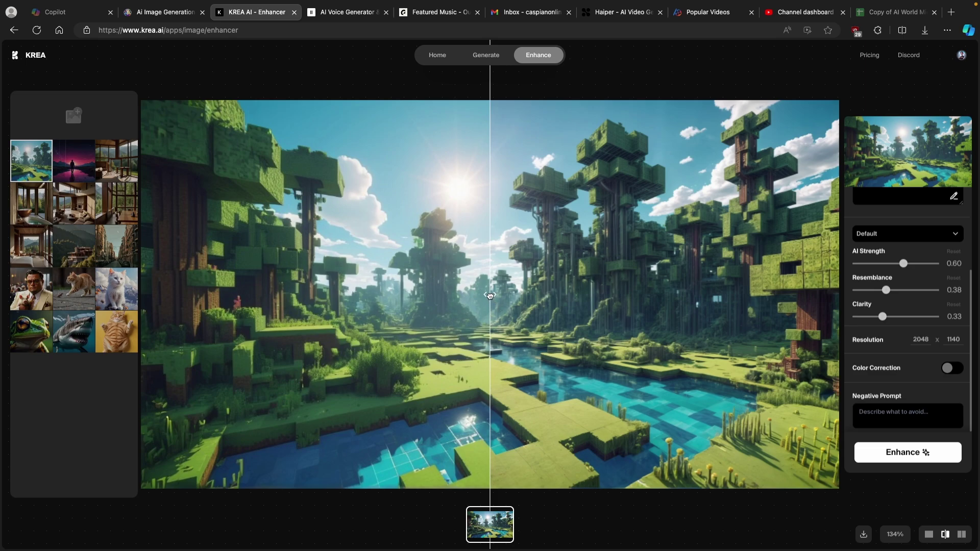
drag(490, 298, 843, 310)
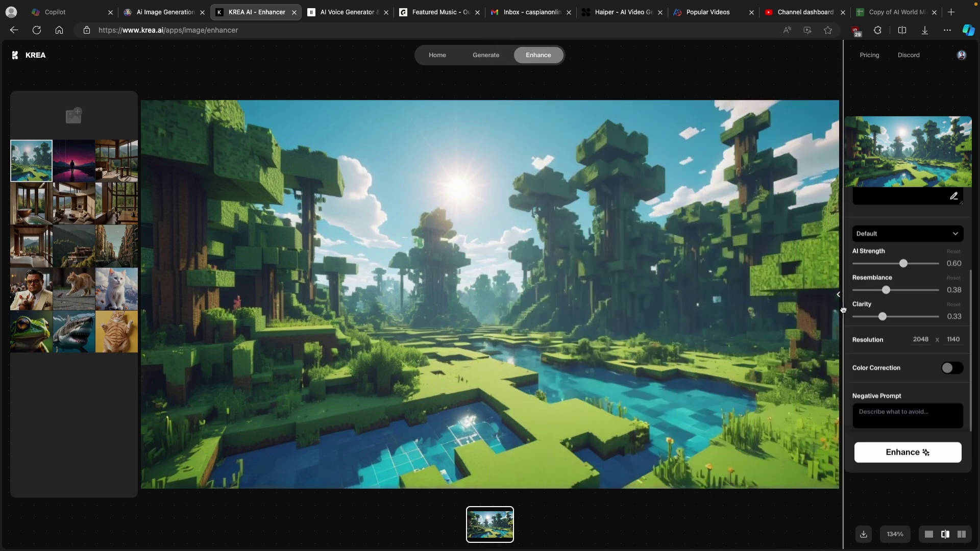
drag(843, 310, 141, 372)
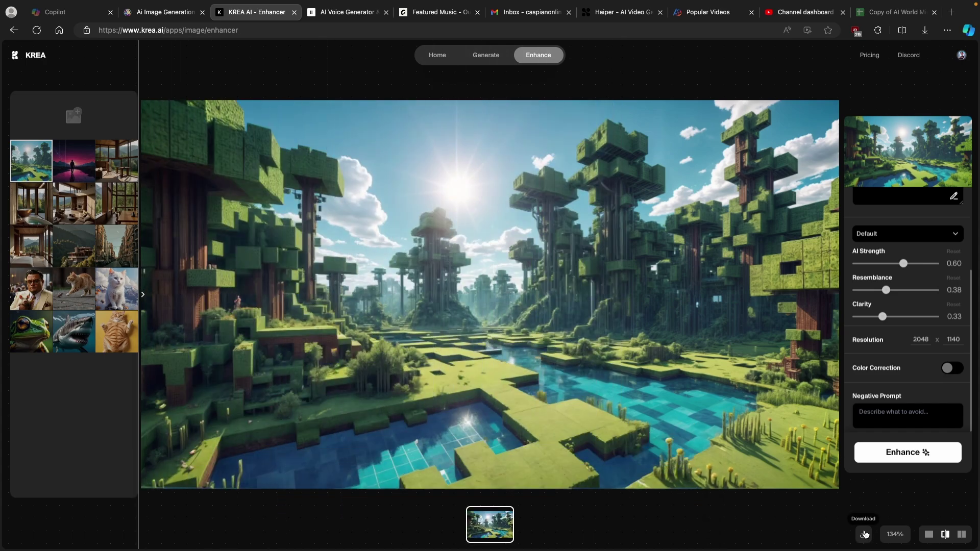
Download the enhanced Minecraft landscape and move to Haiper's Explore page.
click(864, 534)
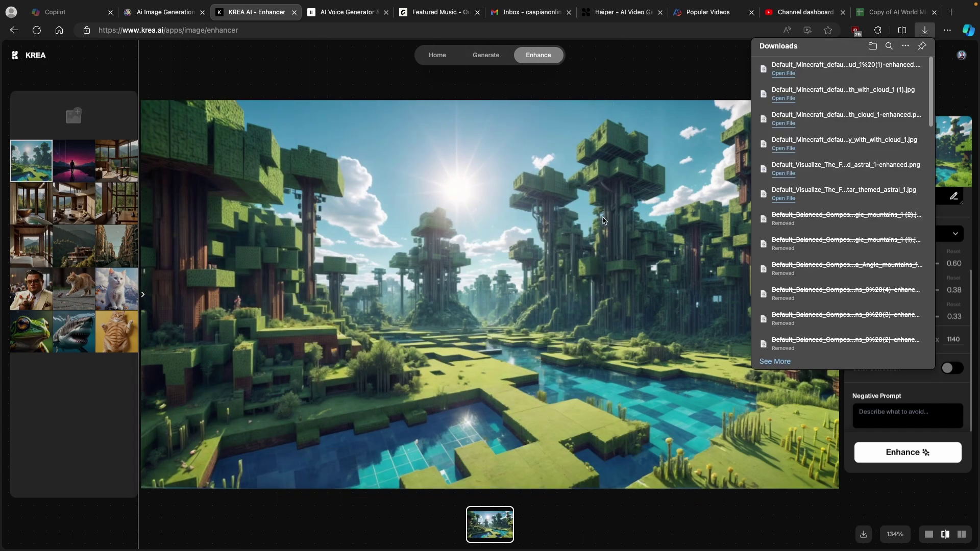
click(637, 69)
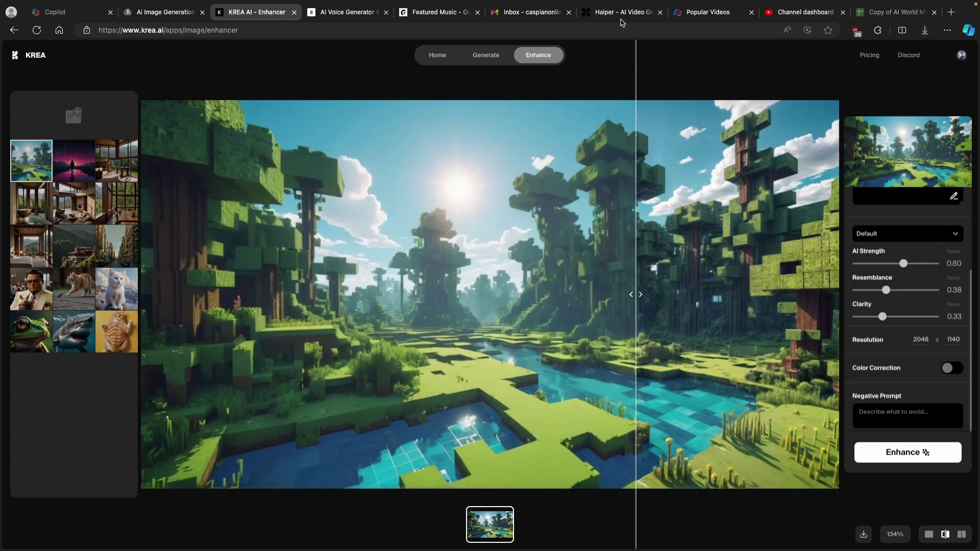
click(618, 12)
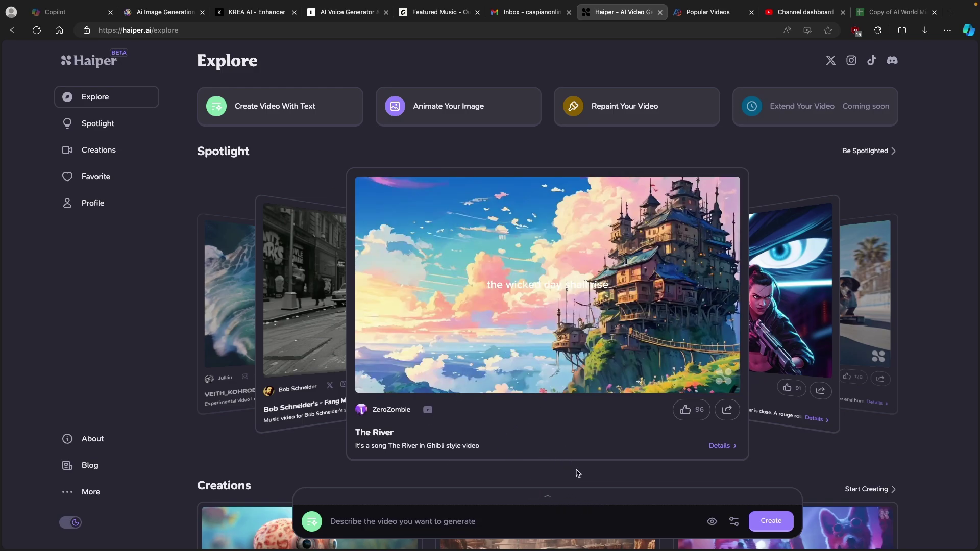
Choose image animation in Haiper and upload the upscaled Minecraft PNG from Downloads.
click(311, 526)
click(311, 525)
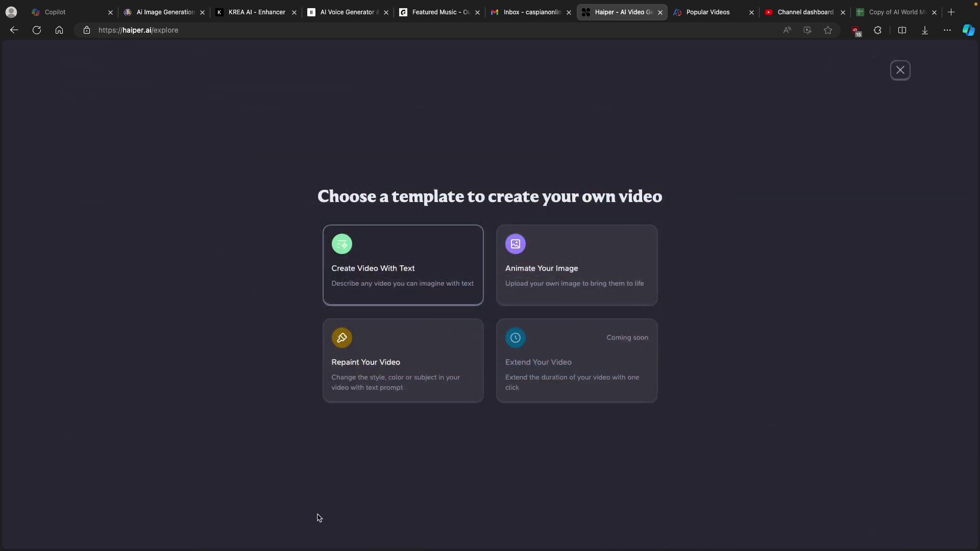
click(551, 277)
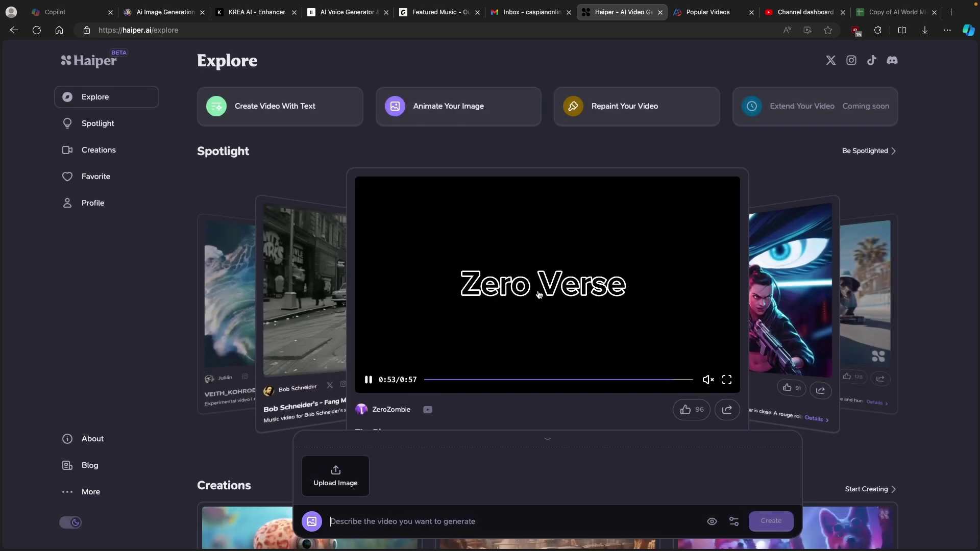
click(339, 485)
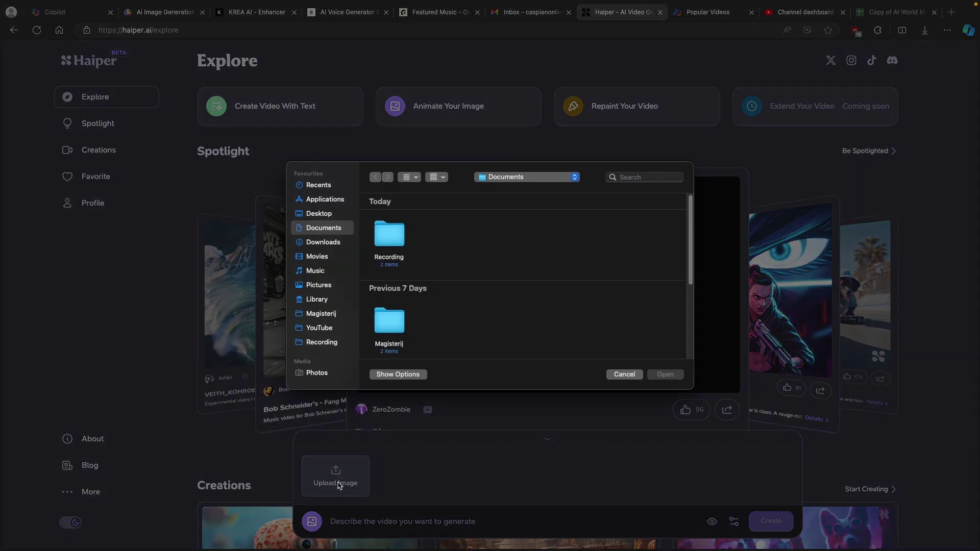
click(337, 241)
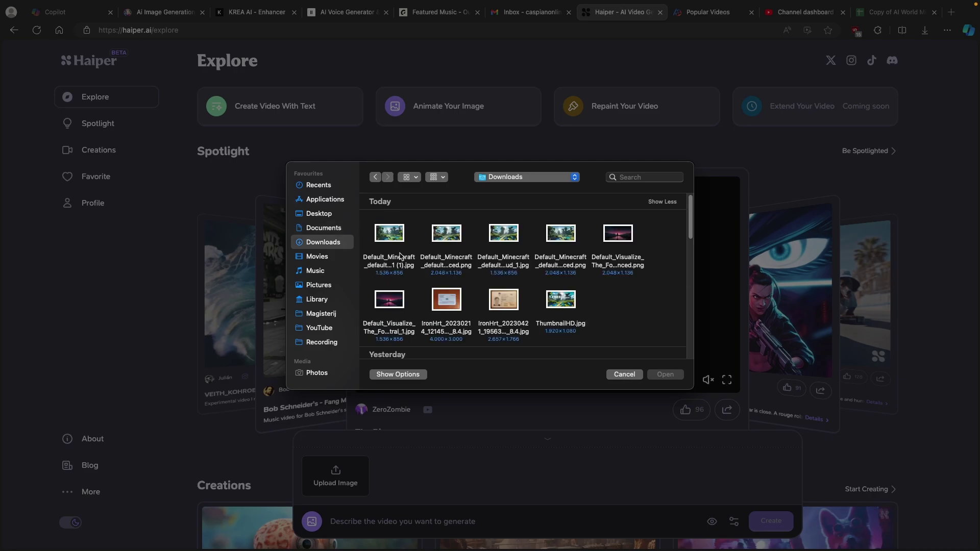
click(453, 238)
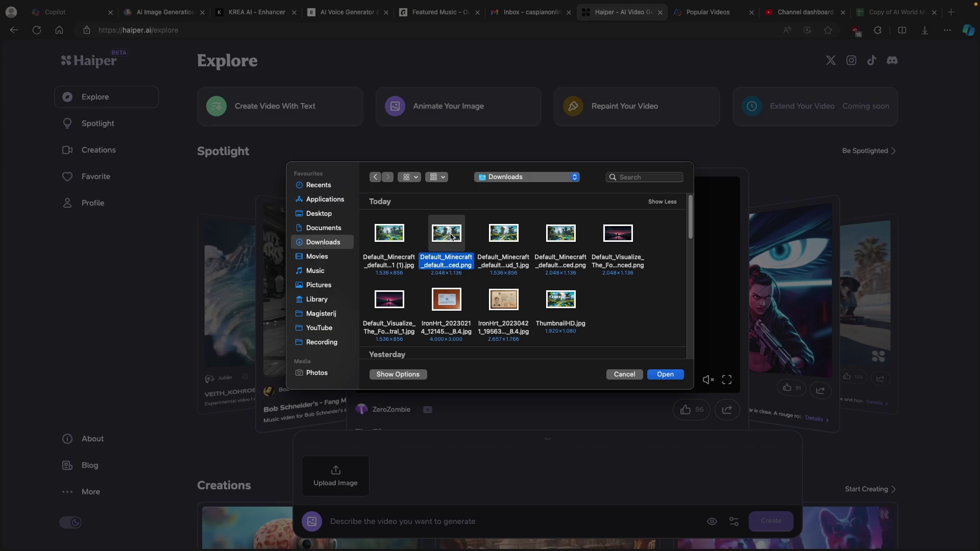
click(666, 375)
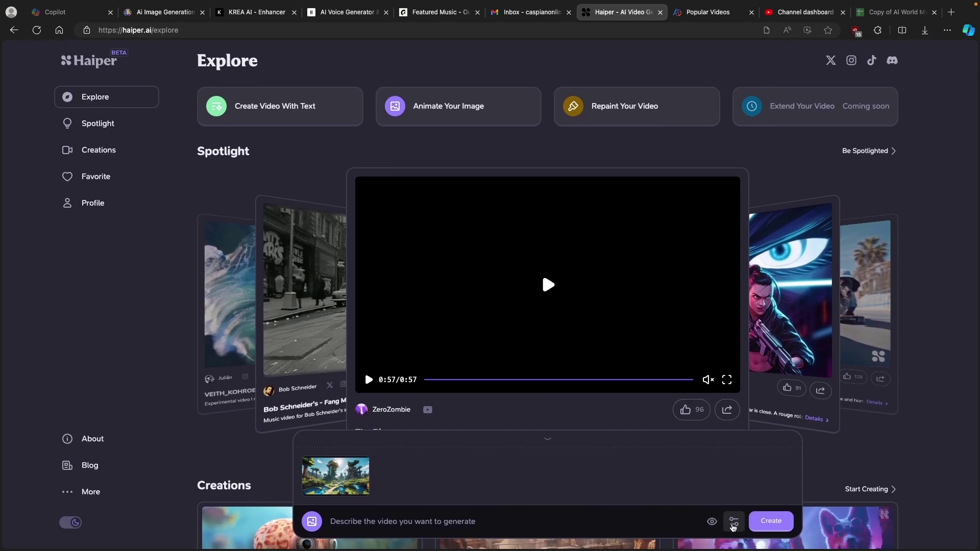
Set a 4-second duration and create the video from the Minecraft landscape.
click(731, 524)
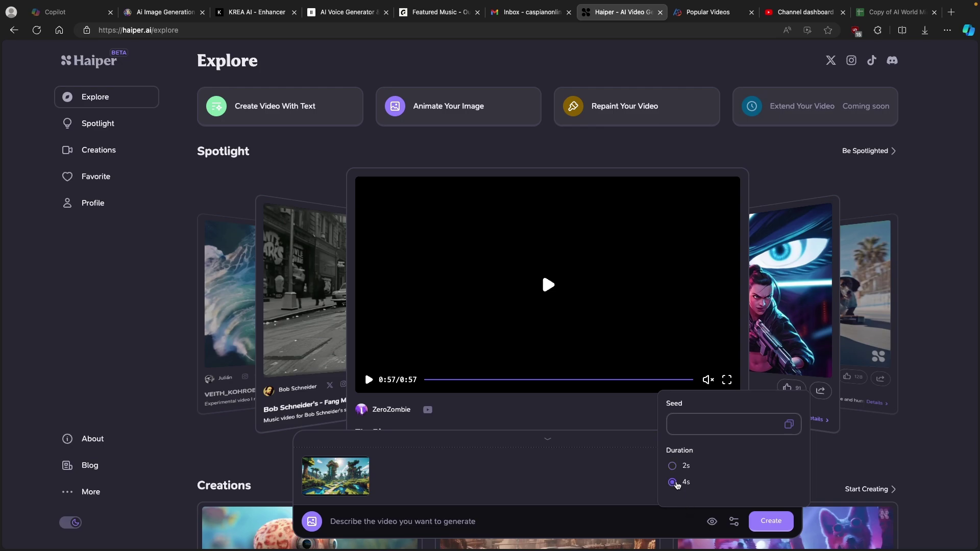
click(535, 520)
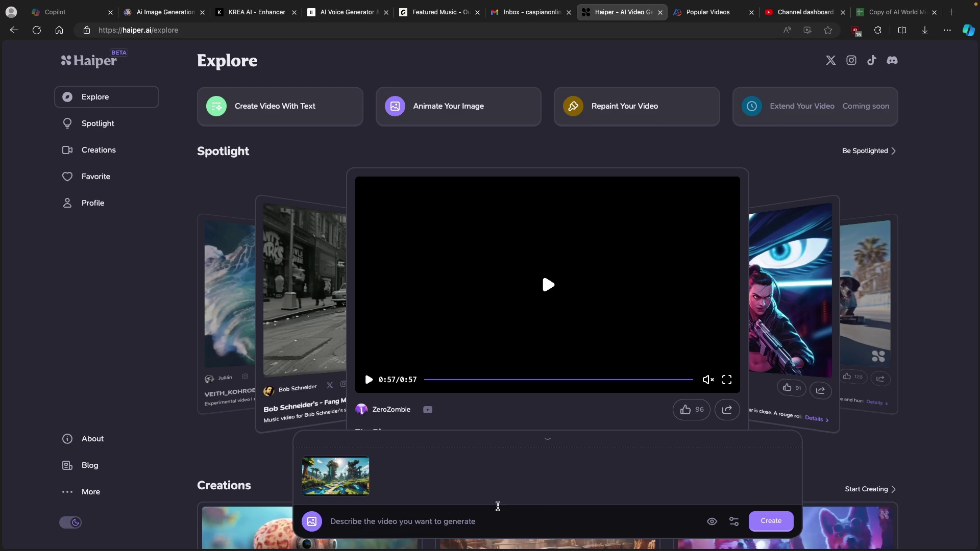
click(774, 521)
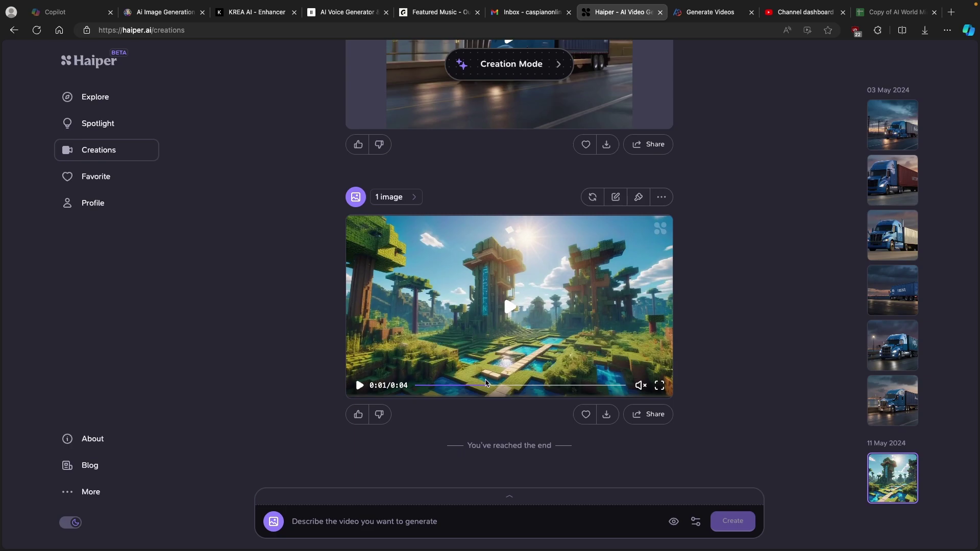
Rewind the finished Minecraft video to 0:00 and play it in full screen.
drag(486, 384, 416, 385)
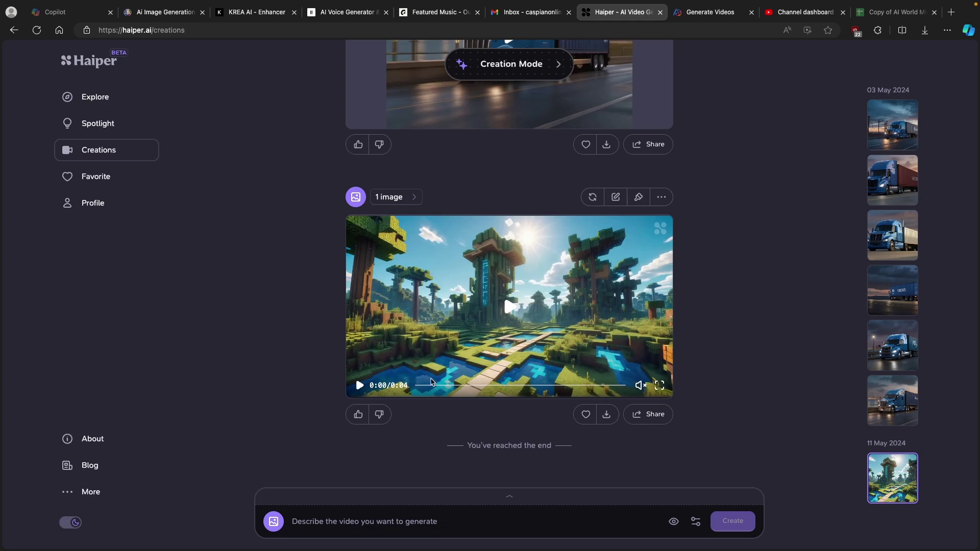
click(660, 387)
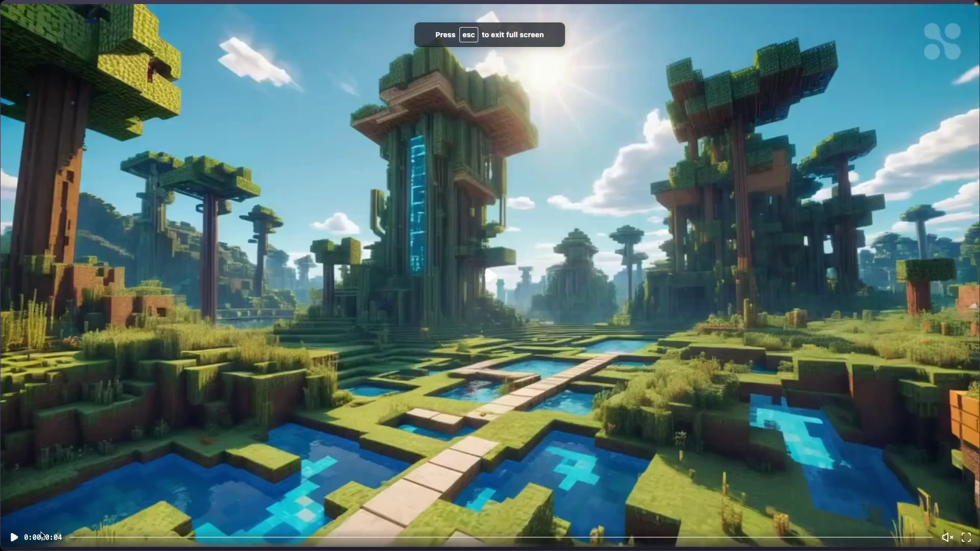
click(104, 522)
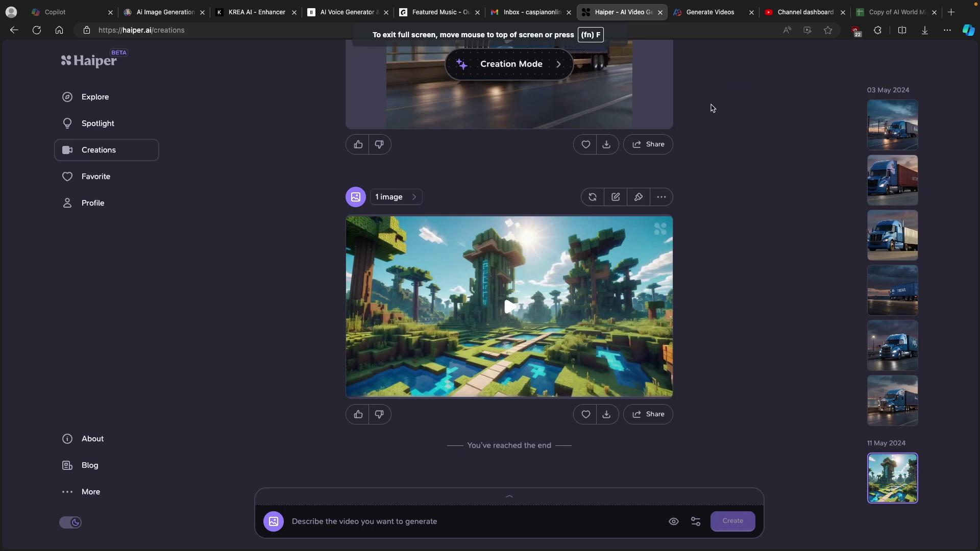
Switch to the PixVerse tab and open the Generate Videos page via Create.
click(704, 16)
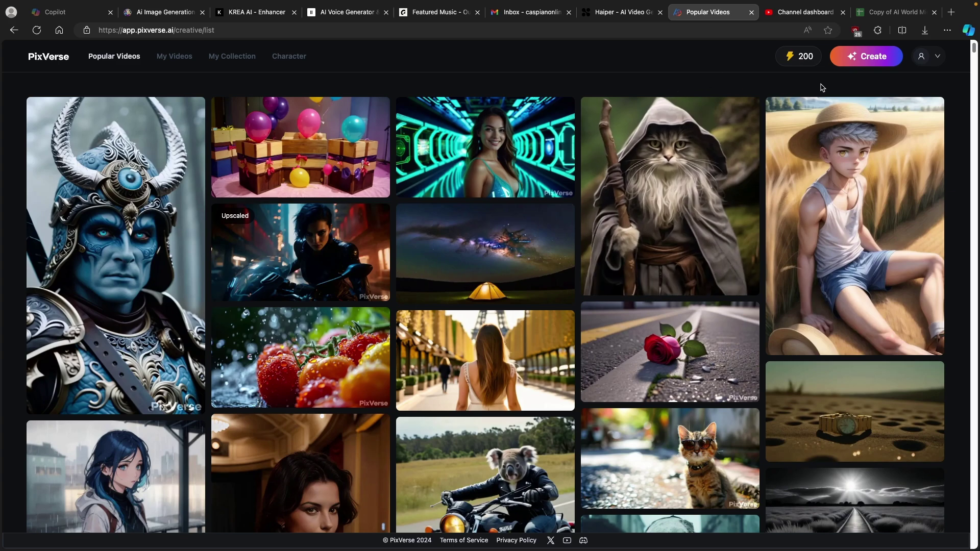
click(874, 64)
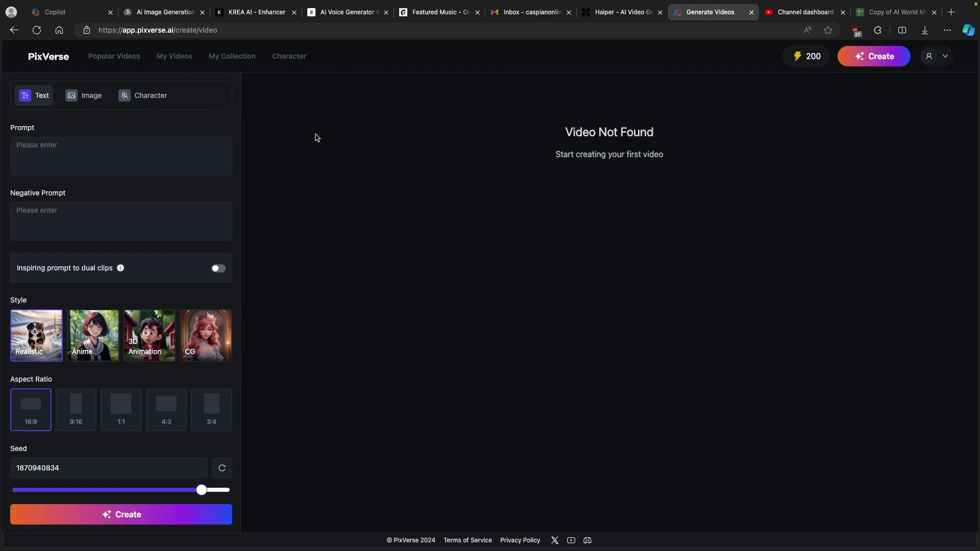
In Image mode, upload the upscaled Minecraft landscape PNG from Downloads as the source picture.
click(98, 104)
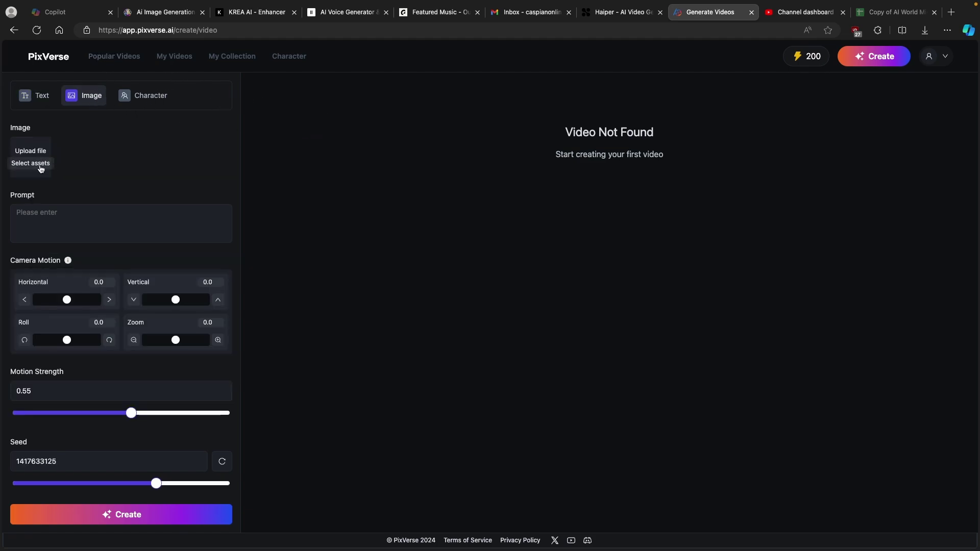
click(30, 151)
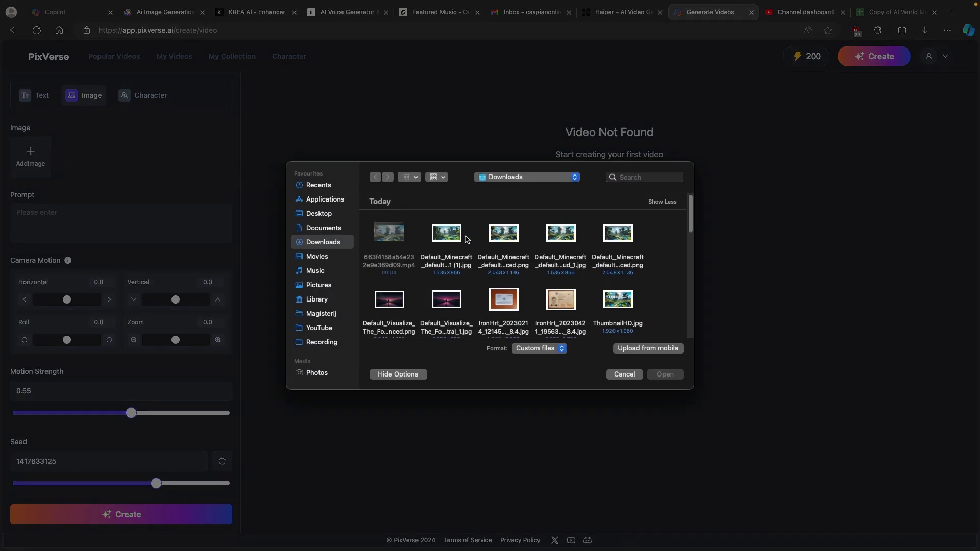
click(507, 240)
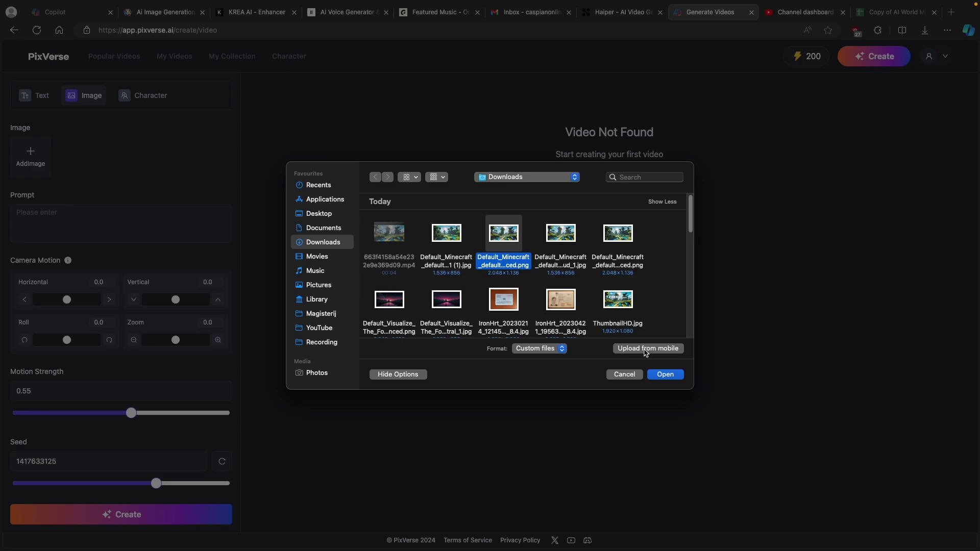
click(671, 376)
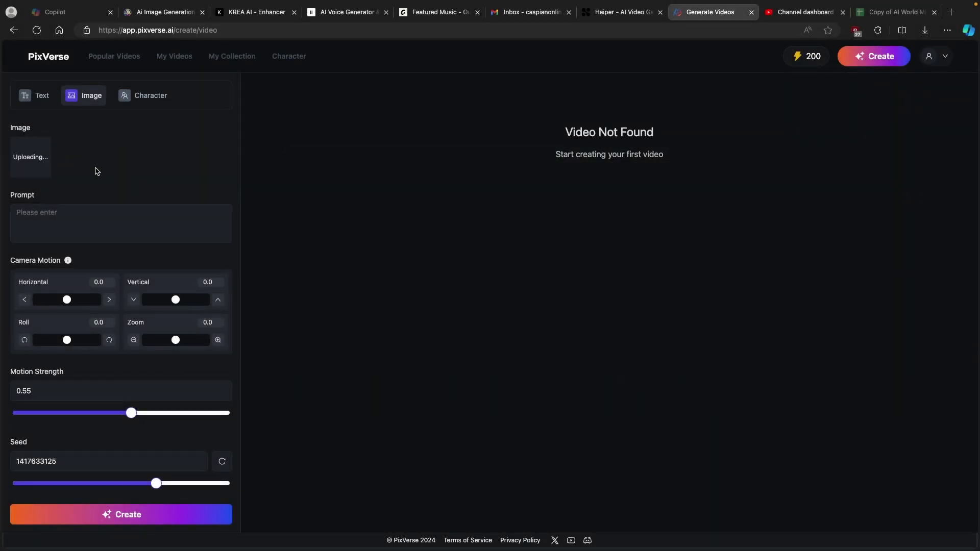
click(88, 218)
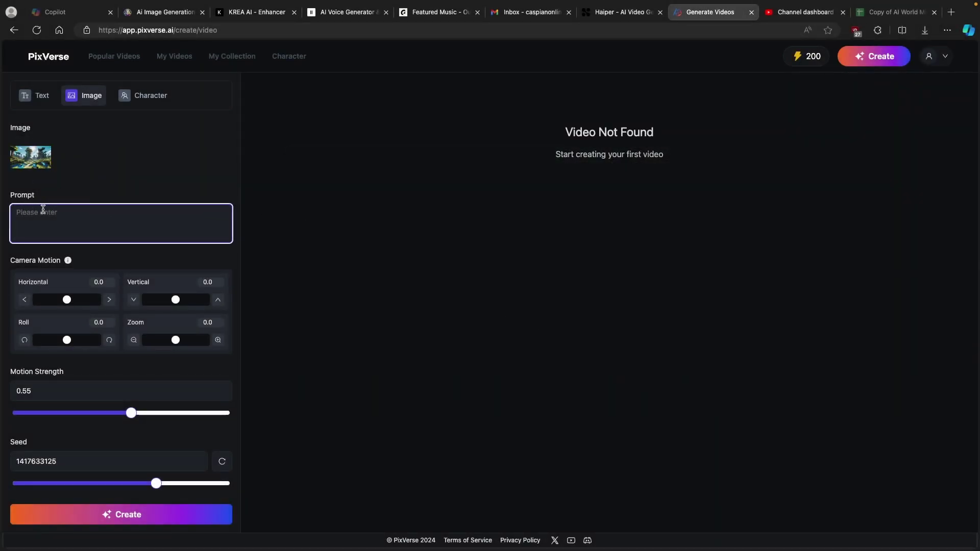
Generate a video from the Minecraft image with a blank prompt and HD Quality left off.
scroll(51, 240, down, 1)
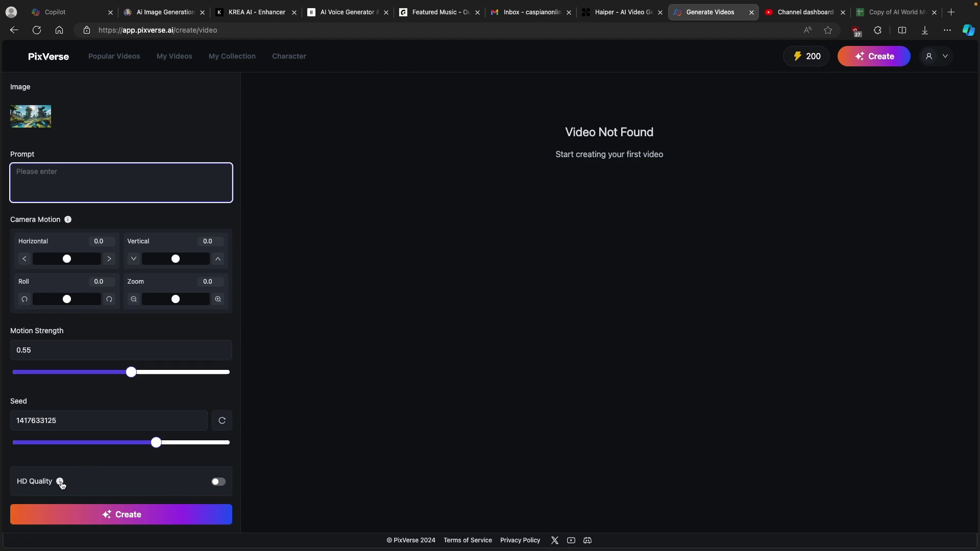
mouse_move(61, 483)
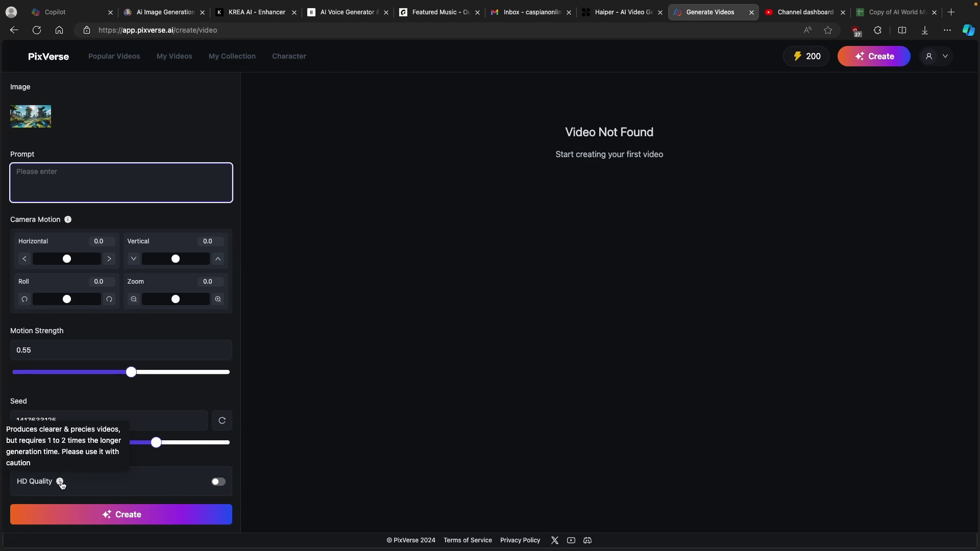
click(293, 263)
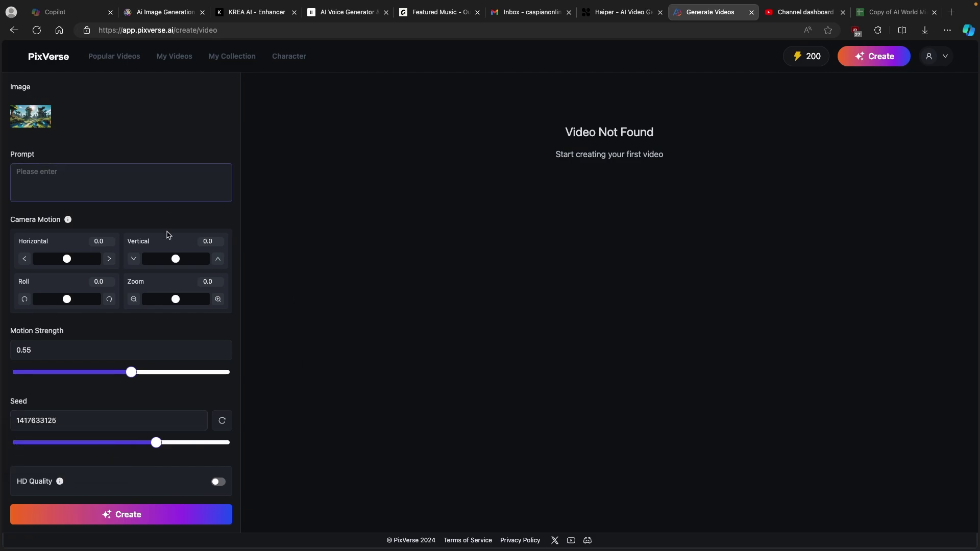
click(149, 515)
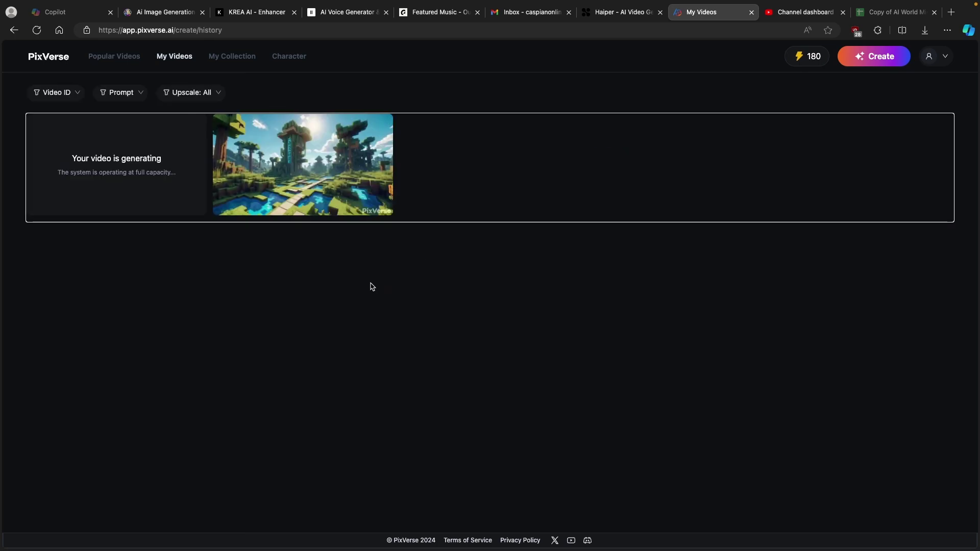
Open the finished 4-second Minecraft video's Detail page to play it back.
click(327, 178)
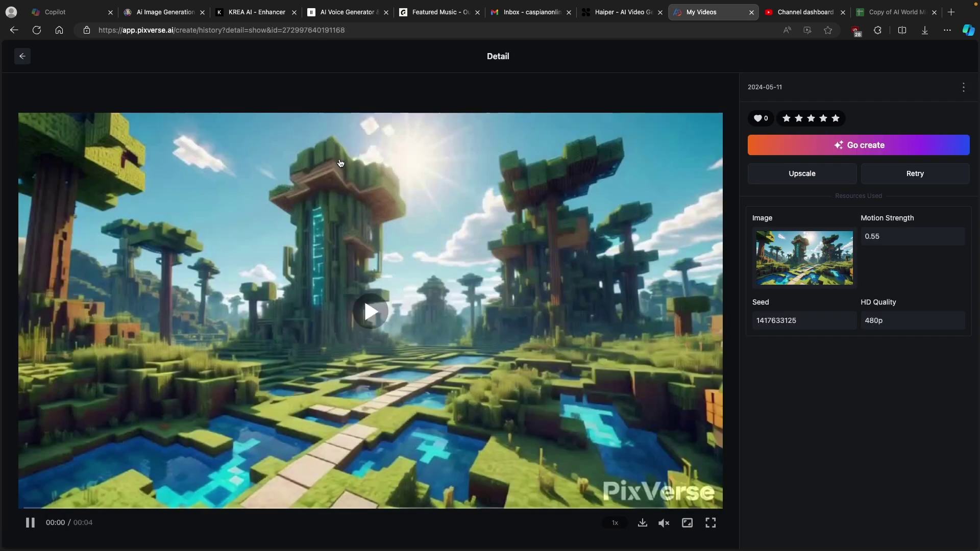